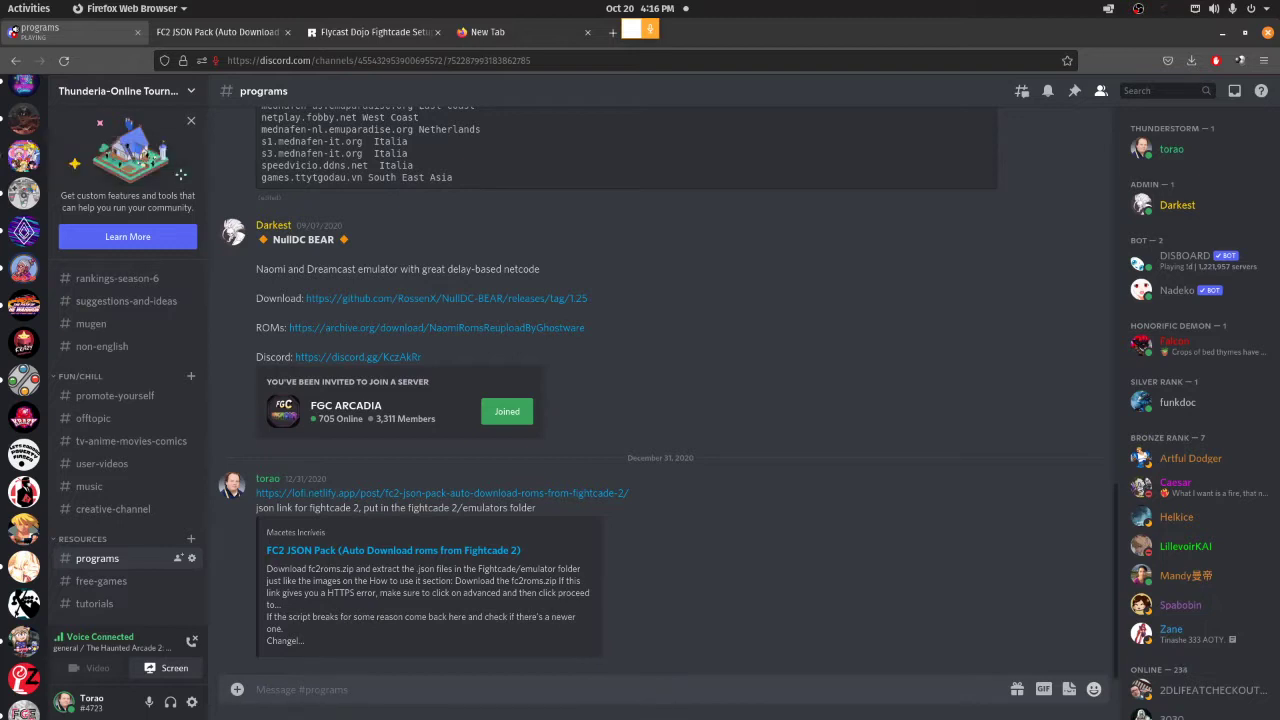
Step: Search the web for "frightcade" in the empty browser tab and open the official Fightcade website
{"action": "scroll", "coordinate": [24, 193], "scroll_direction": "up", "scroll_amount": 10}
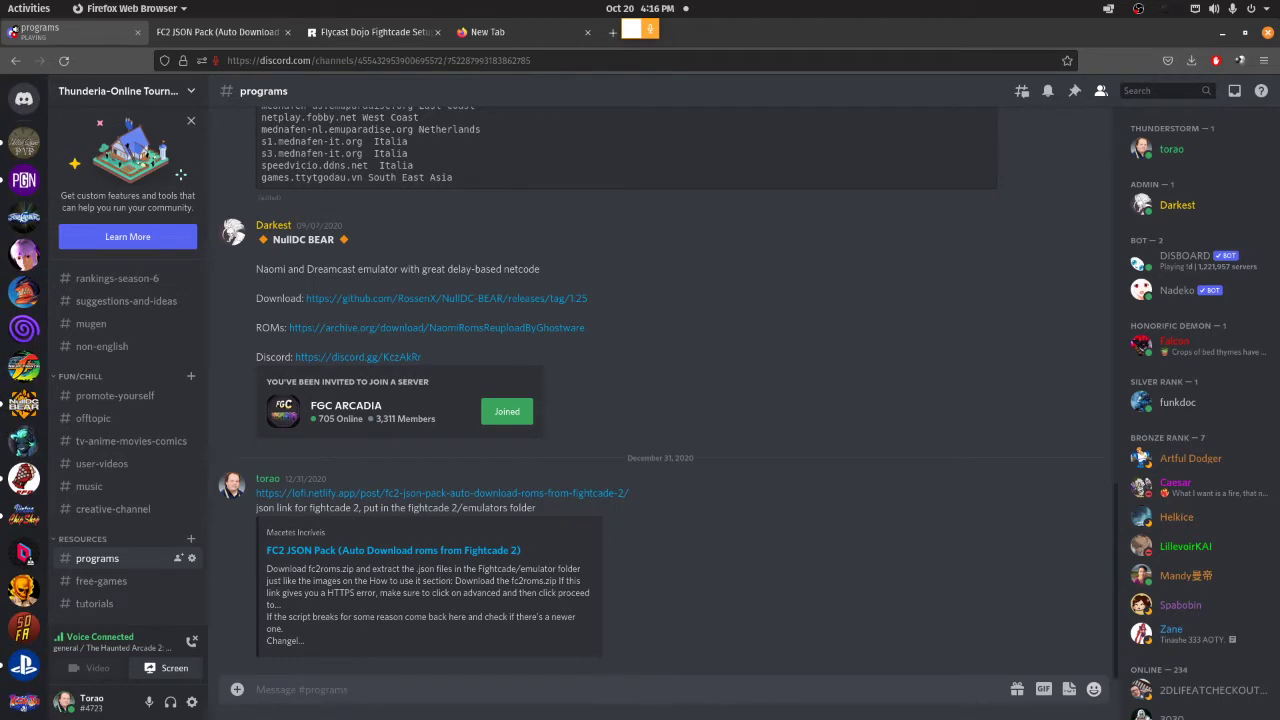
{"action": "left_click", "coordinate": [495, 32]}
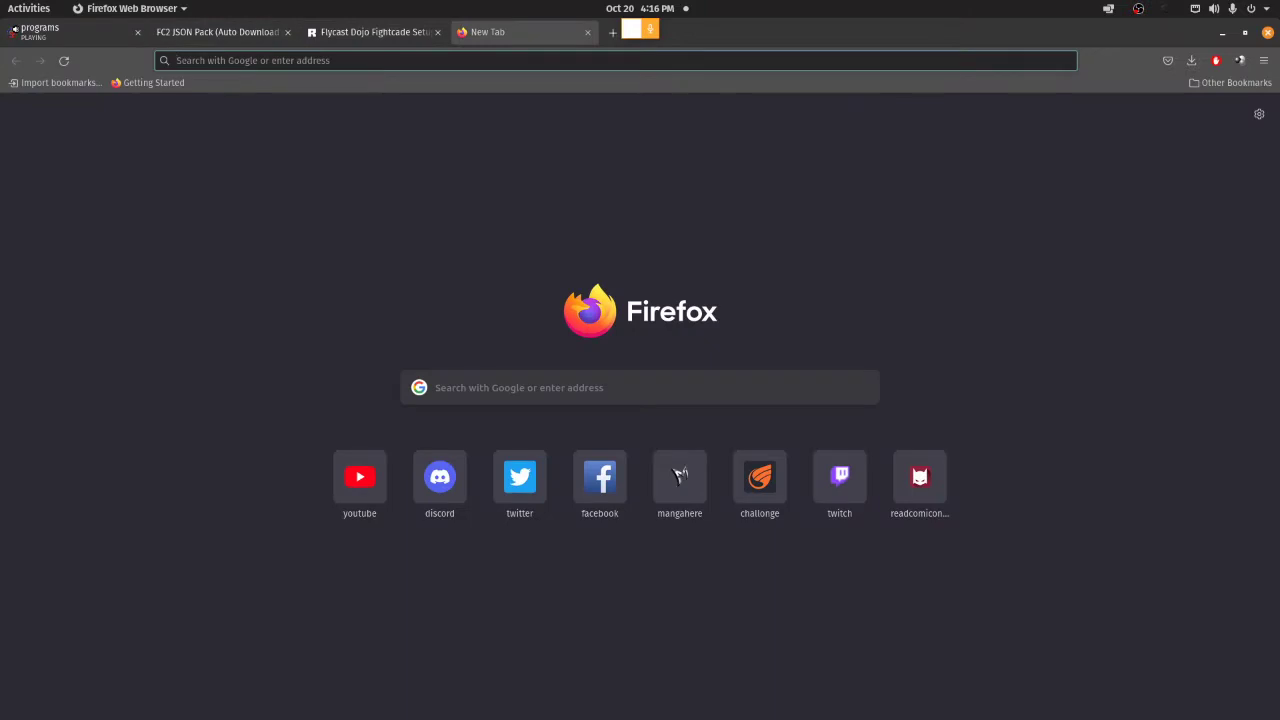
{"action": "left_click", "coordinate": [236, 61]}
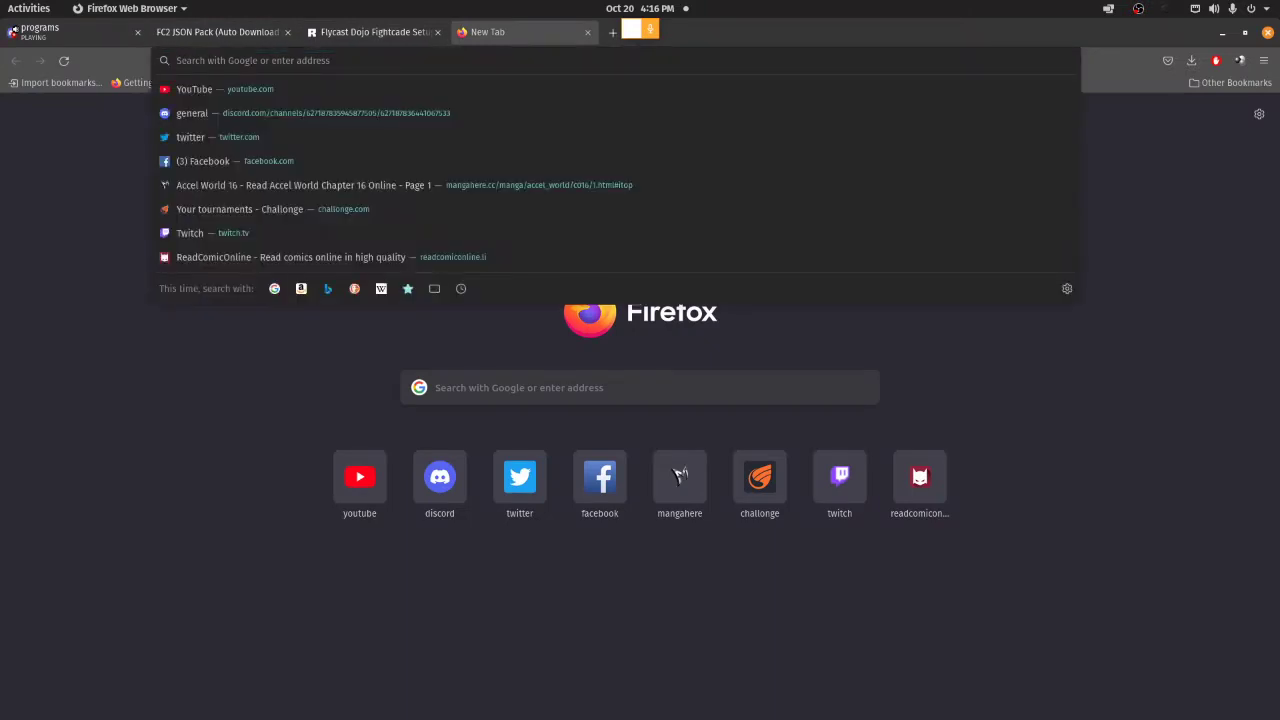
{"action": "type", "text": "frightrc"}
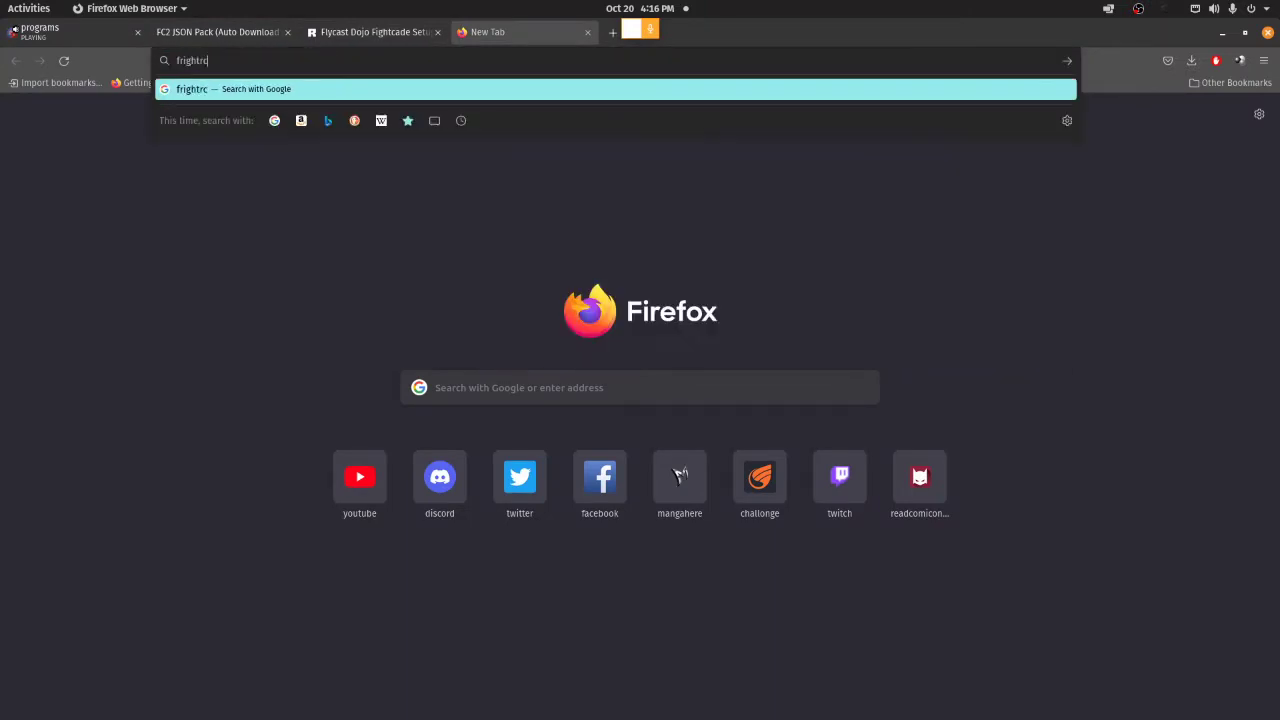
{"action": "type", "text": "a"}
{"action": "key", "text": "BackSpace"}
{"action": "key", "text": "BackSpace"}
{"action": "type", "text": "a"}
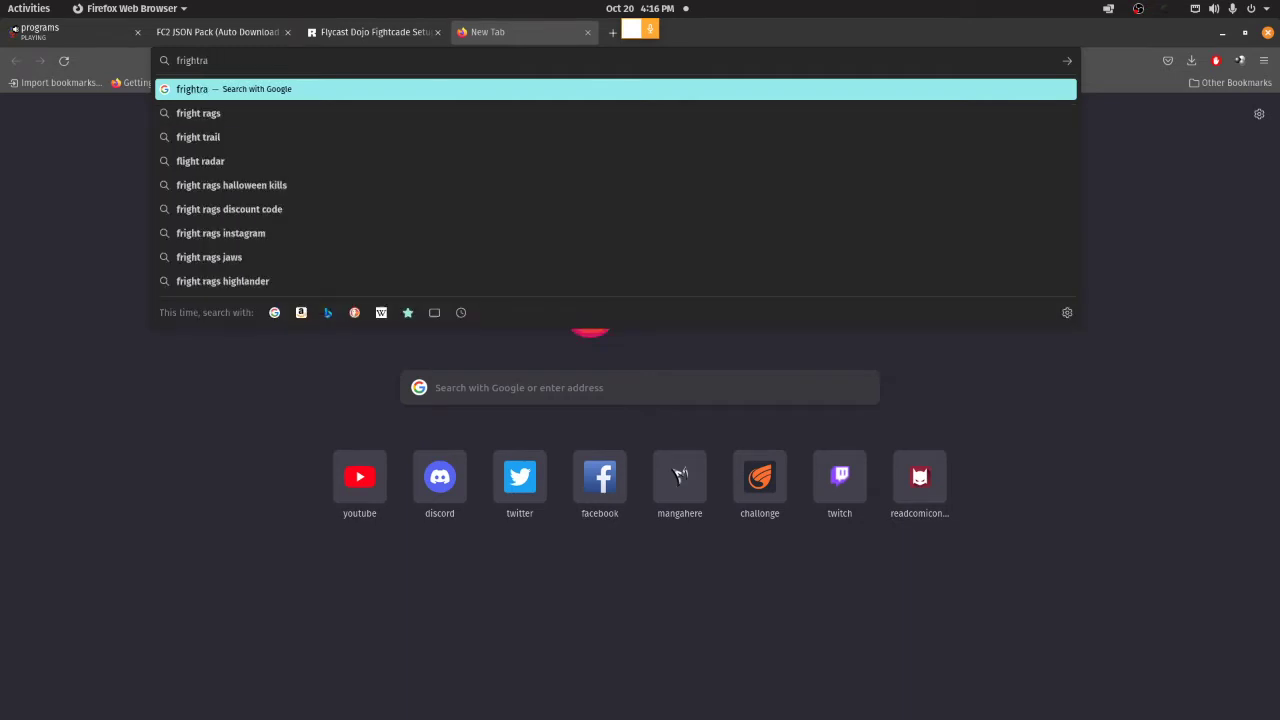
{"action": "key", "text": "BackSpace"}
{"action": "key", "text": "BackSpace"}
{"action": "type", "text": "a"}
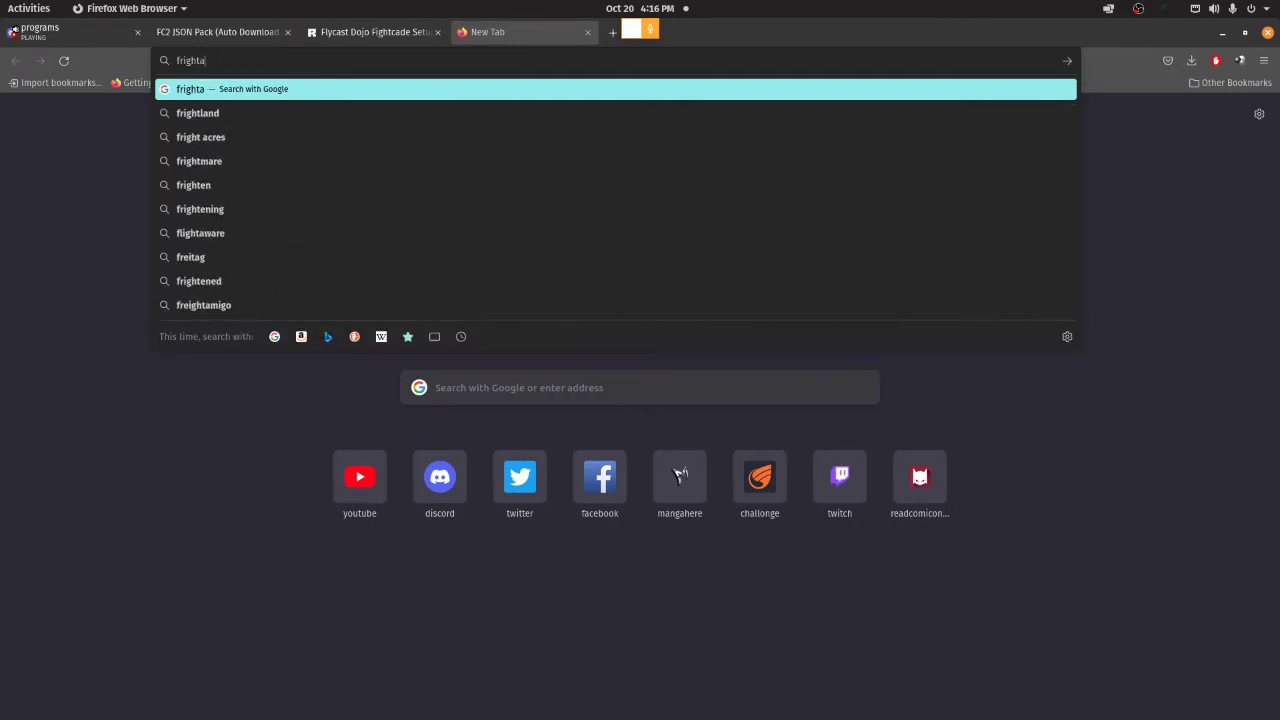
{"action": "key", "text": "BackSpace"}
{"action": "type", "text": "cade"}
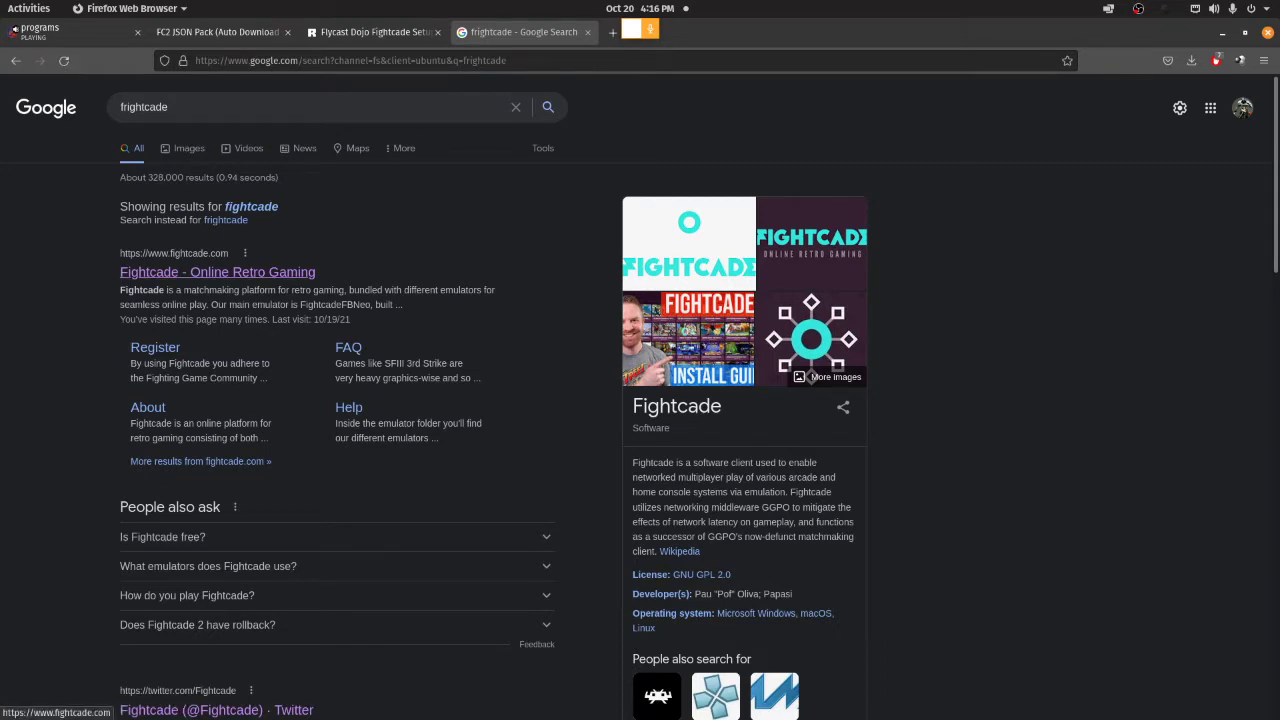
{"action": "left_click", "coordinate": [217, 272]}
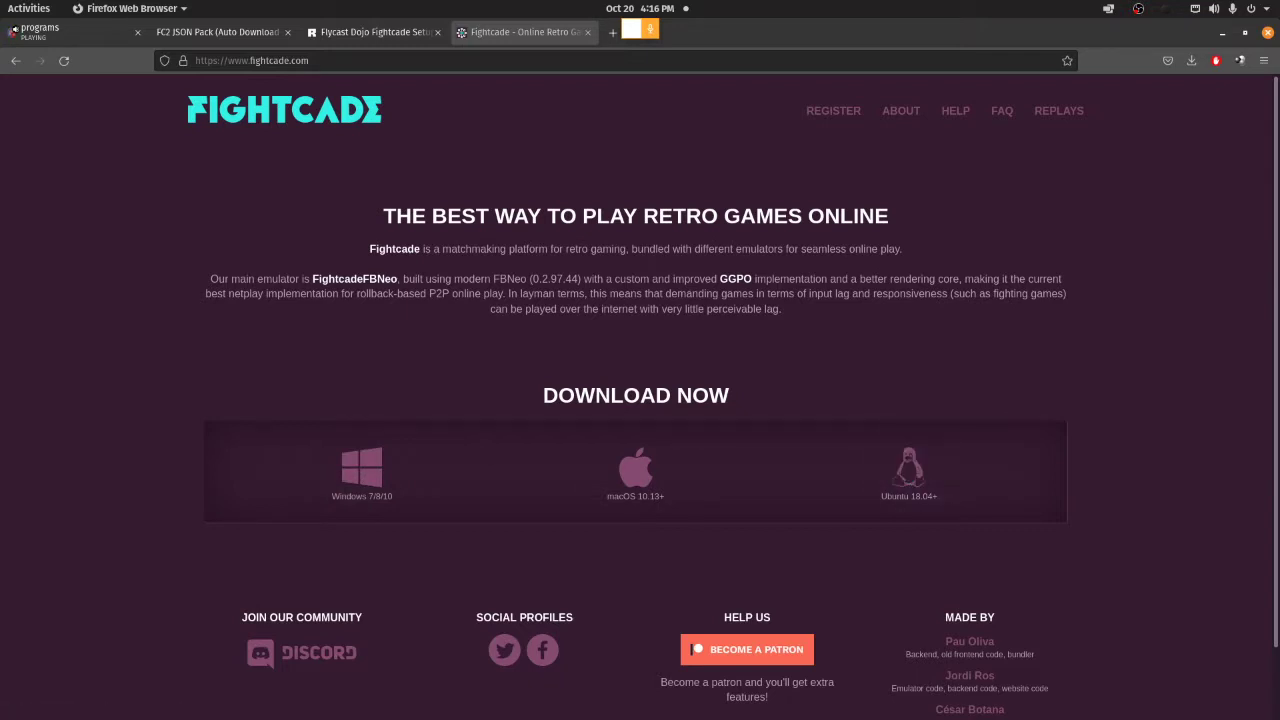
{"action": "key", "text": "super"}
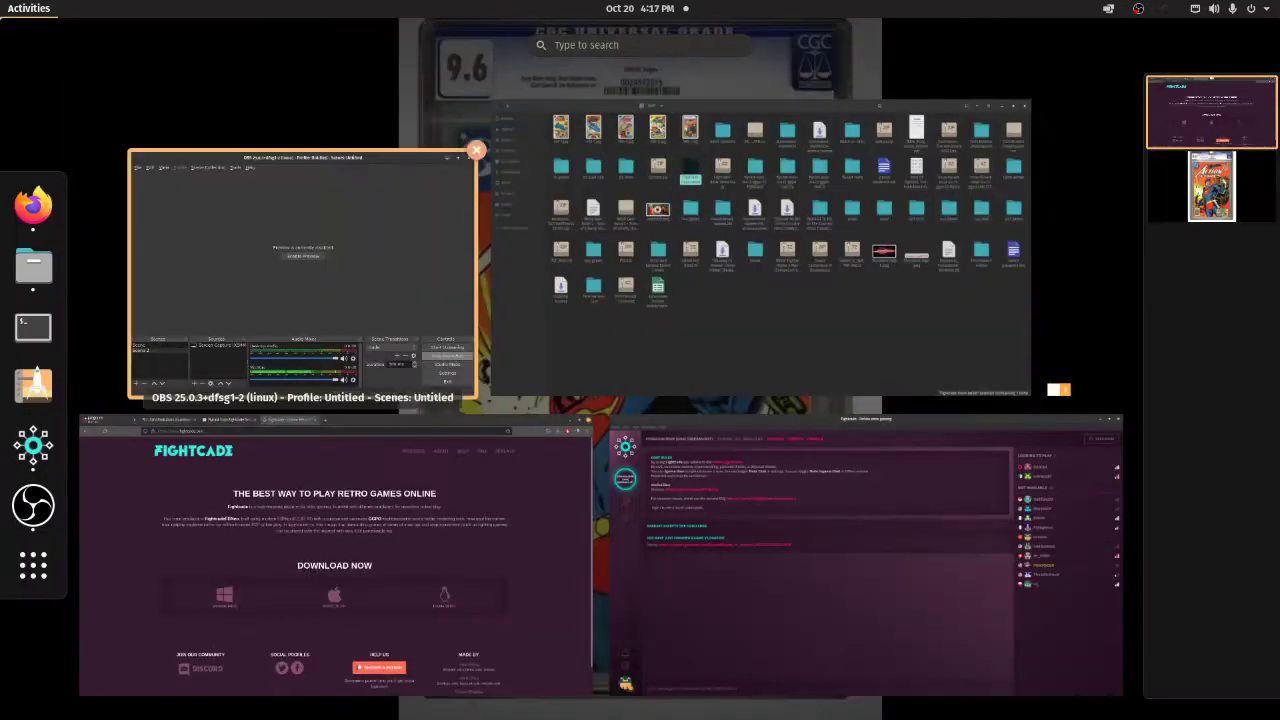
{"action": "left_click", "coordinate": [303, 274]}
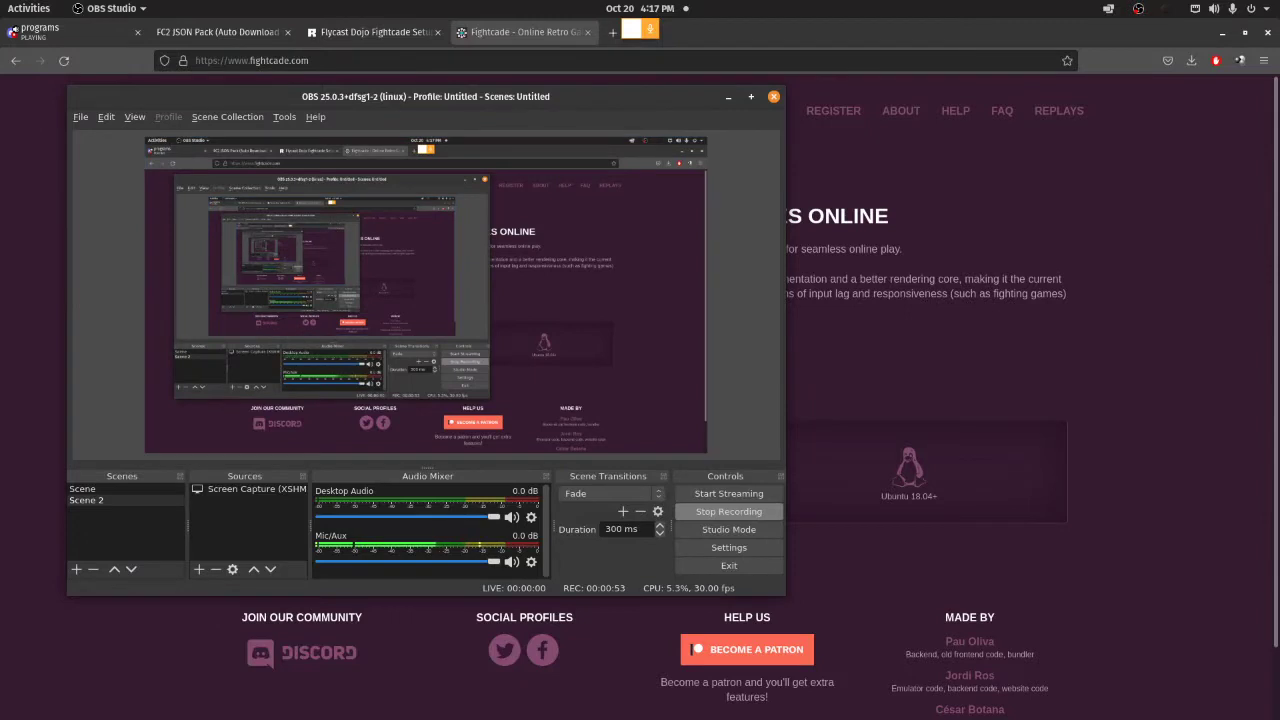
{"action": "left_click", "coordinate": [729, 97]}
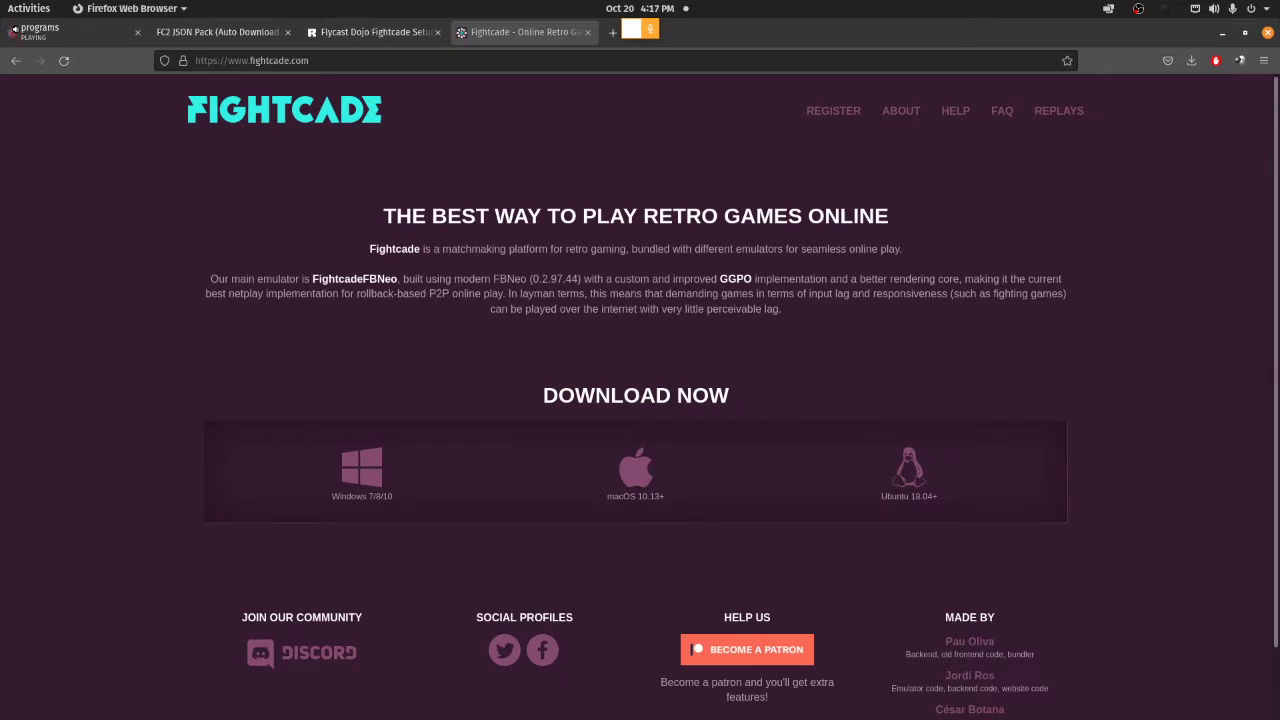
Step: Switch to the Files app and open the Fightcade-linux-latest/Fightcade/emulator/flycast folder
{"action": "key", "text": "super"}
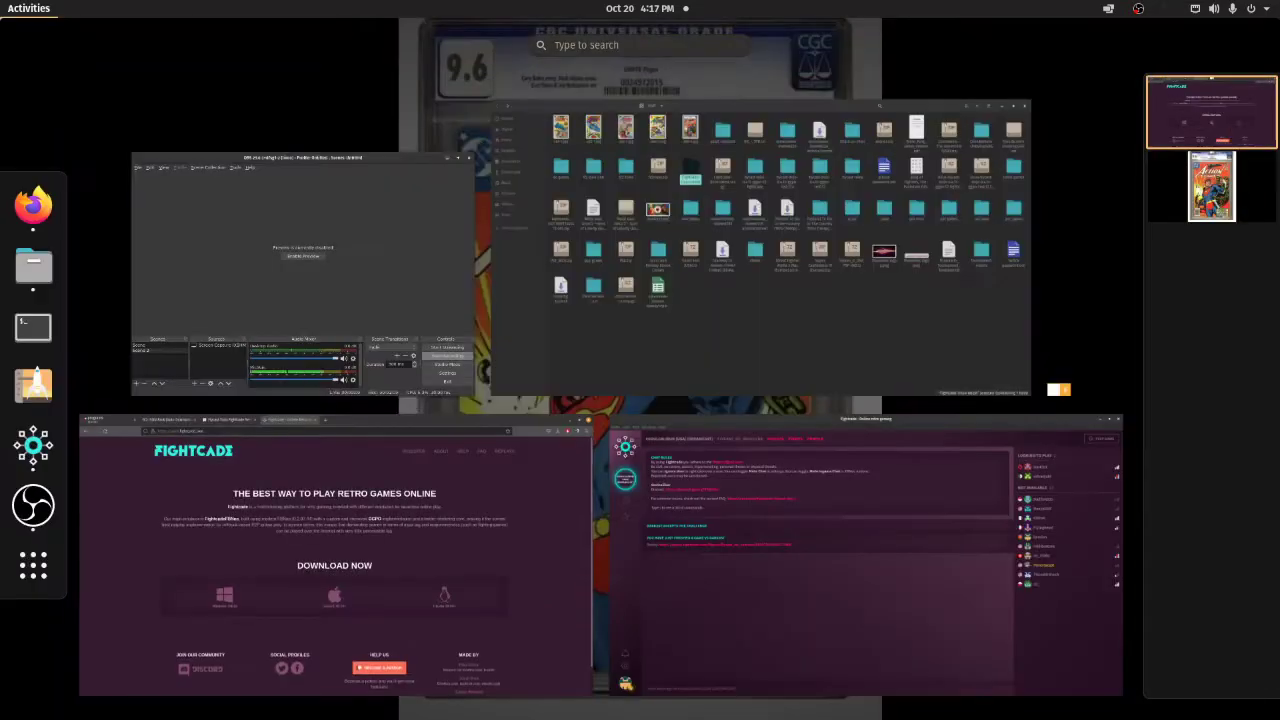
{"action": "key", "text": "Return"}
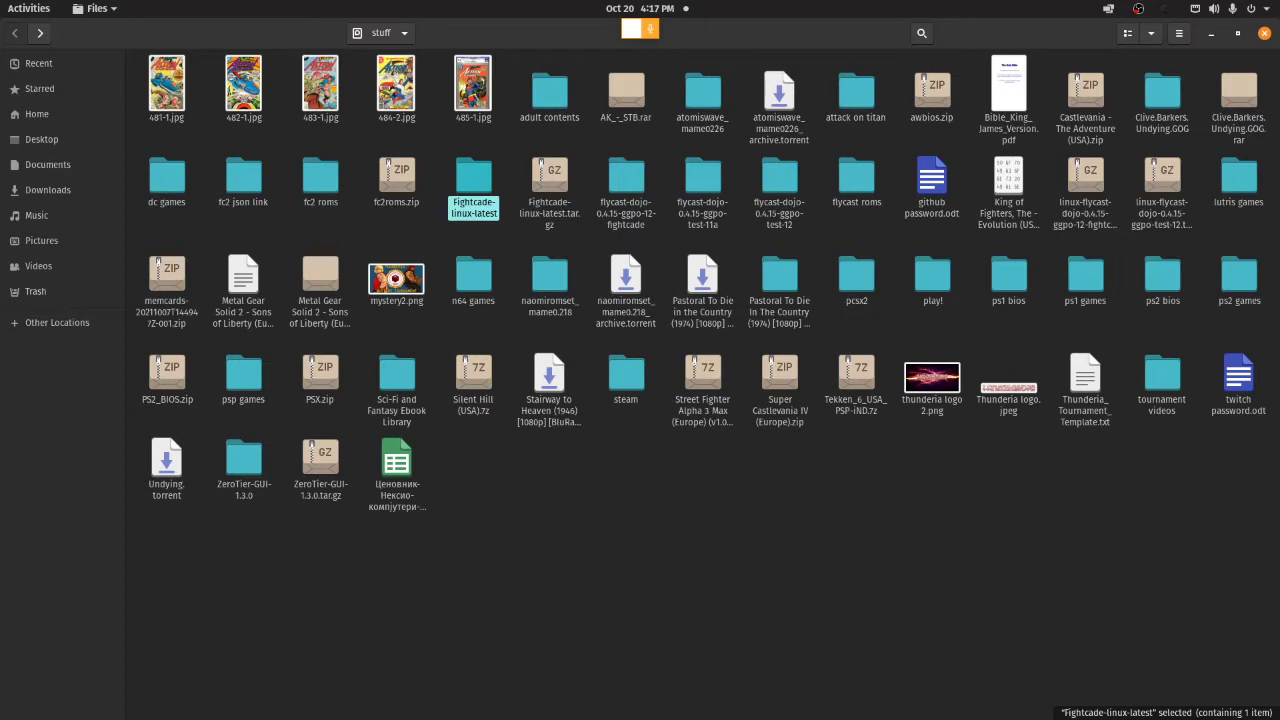
{"action": "key", "text": "Return"}
{"action": "key", "text": "Down"}
{"action": "key", "text": "Return"}
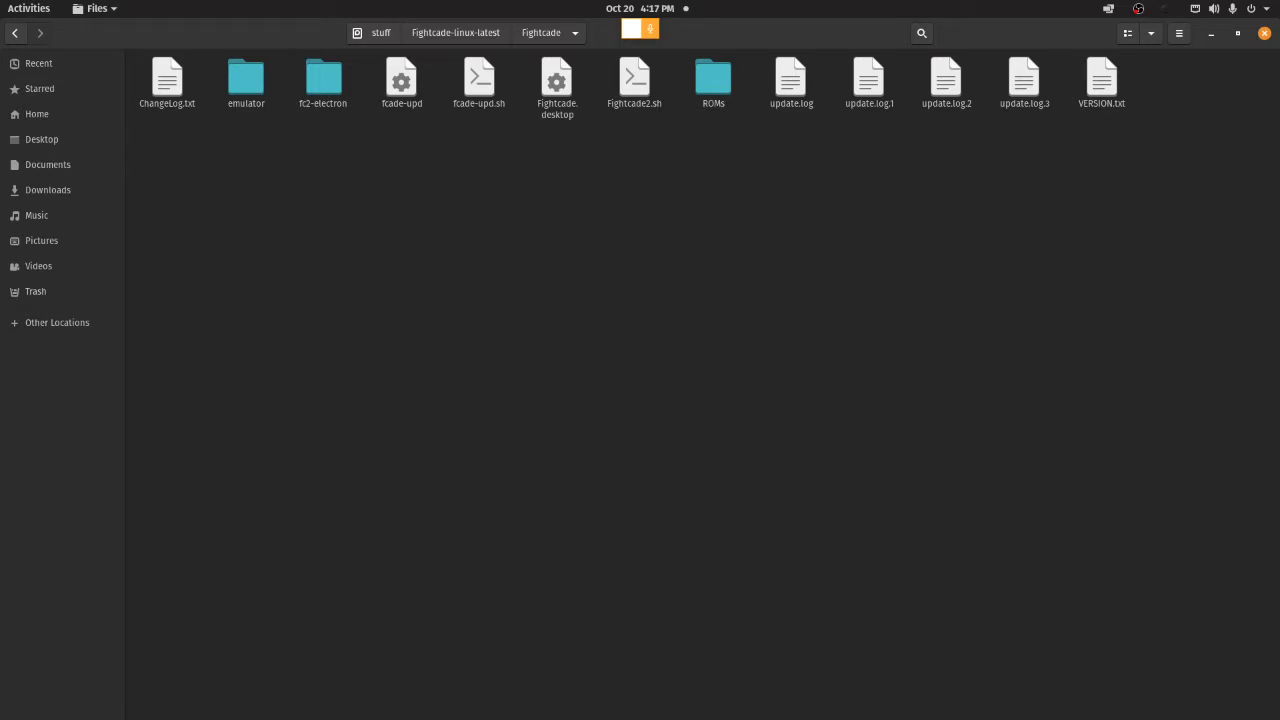
{"action": "double_click", "coordinate": [246, 80]}
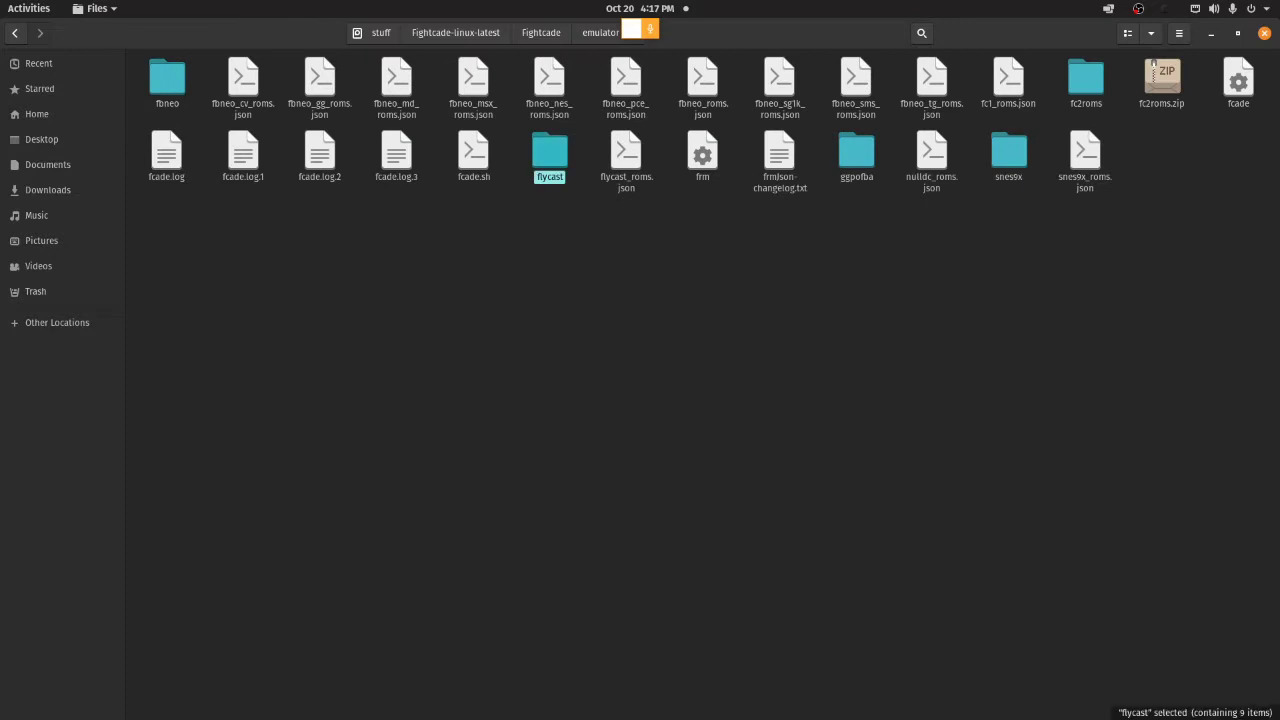
{"action": "double_click", "coordinate": [550, 152]}
{"action": "key", "text": "Return"}
Step: Switch to Firefox and show the Flycast Dojo Fightcade Setup guide
{"action": "left_click", "coordinate": [28, 8]}
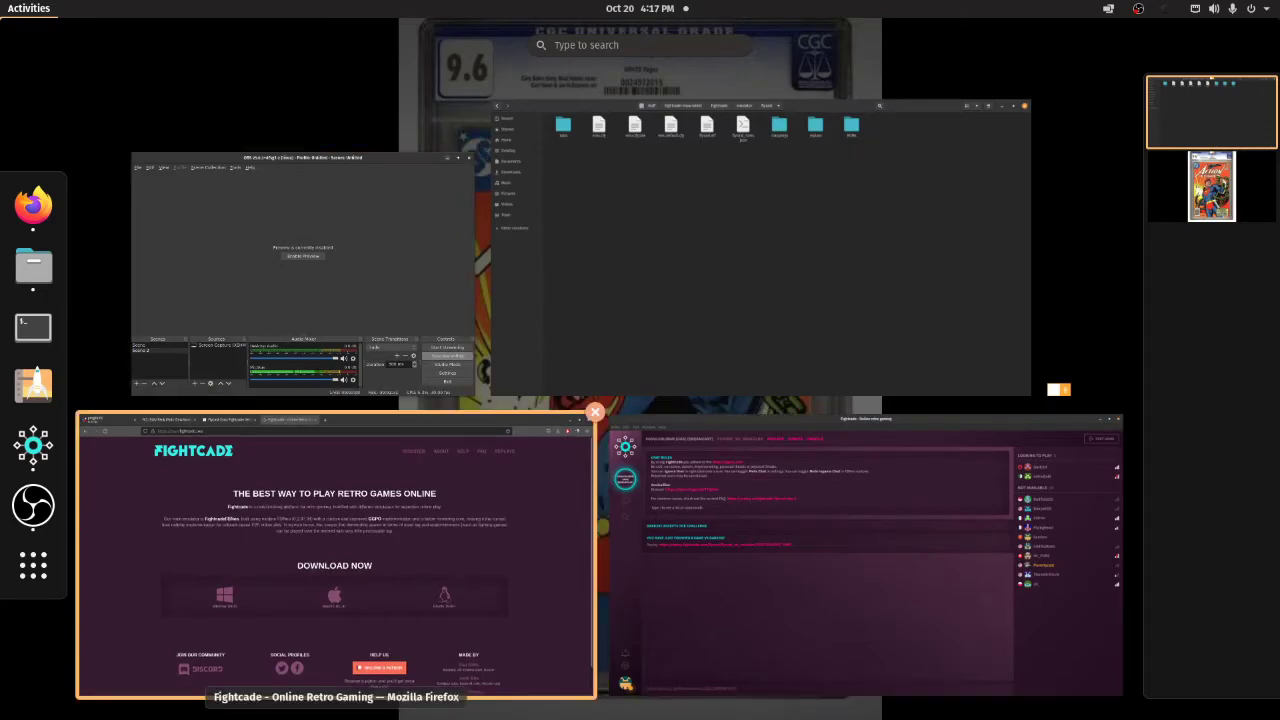
{"action": "left_click", "coordinate": [336, 556]}
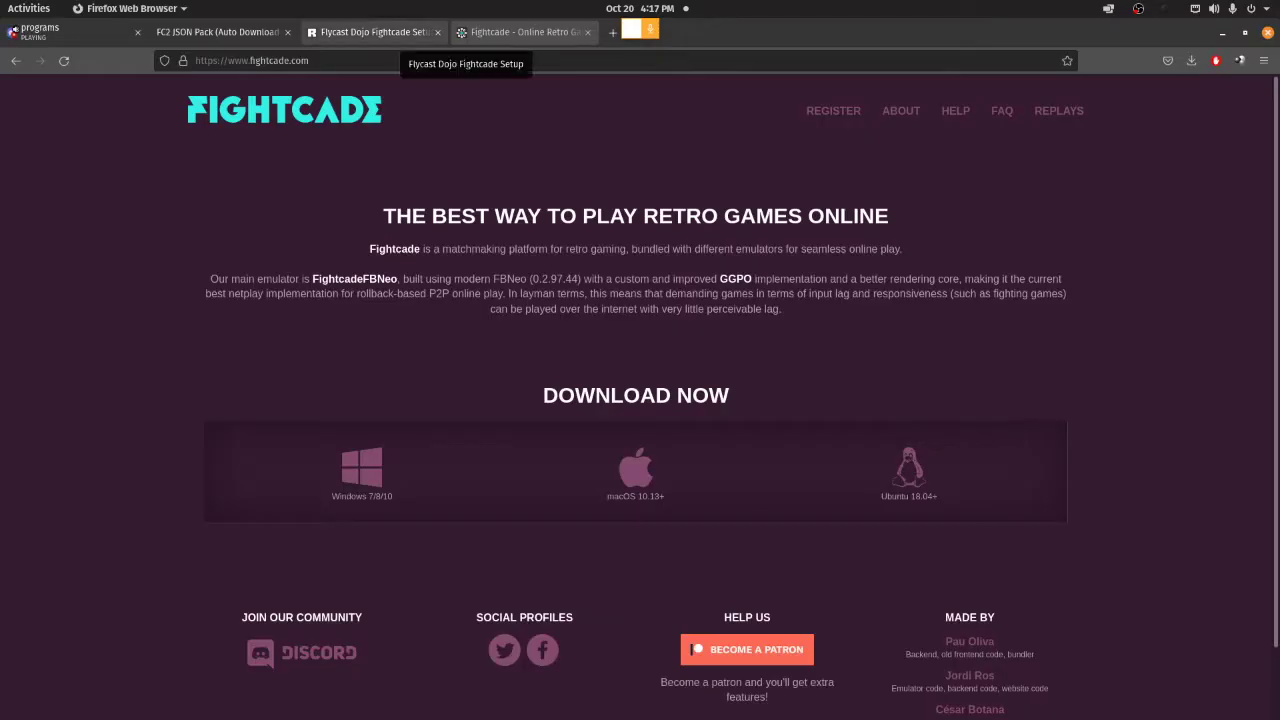
{"action": "left_click", "coordinate": [372, 32]}
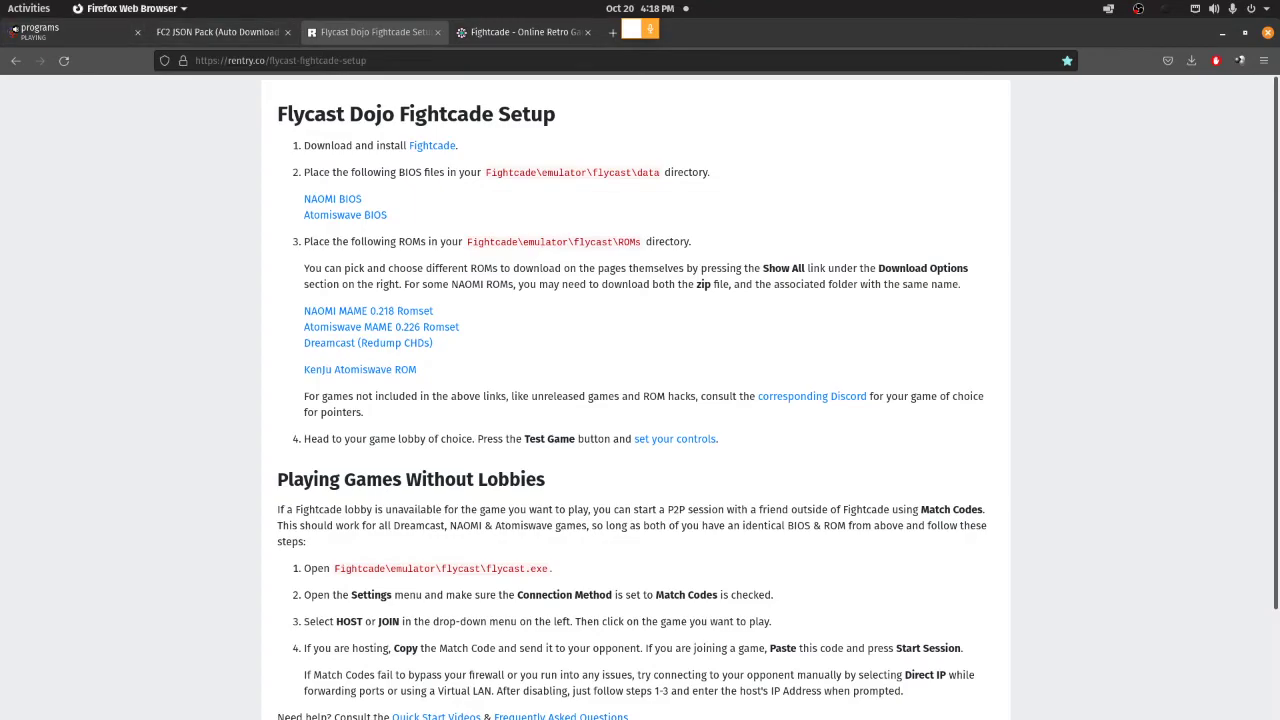
Step: Switch to the Files app, go up to Fightcade-linux-latest, and go down through Fightcade/emulator/flycast into the data folder
{"action": "key", "text": "super"}
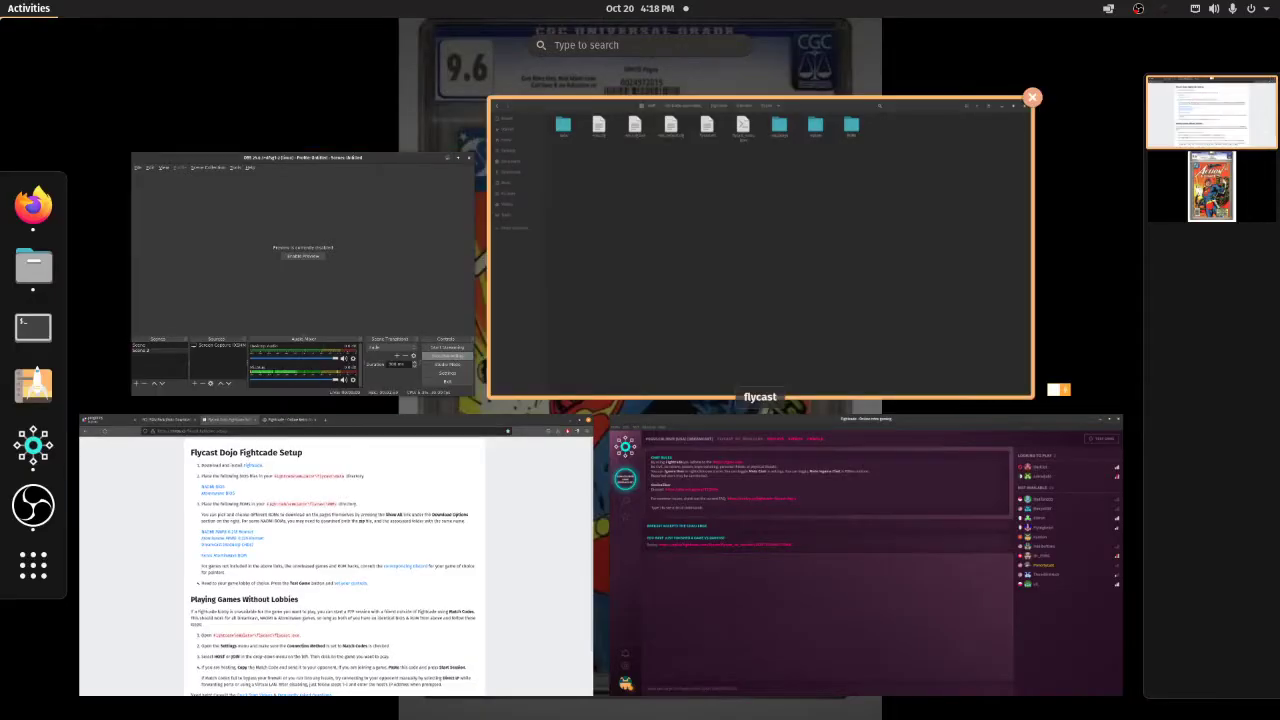
{"action": "left_click", "coordinate": [760, 250]}
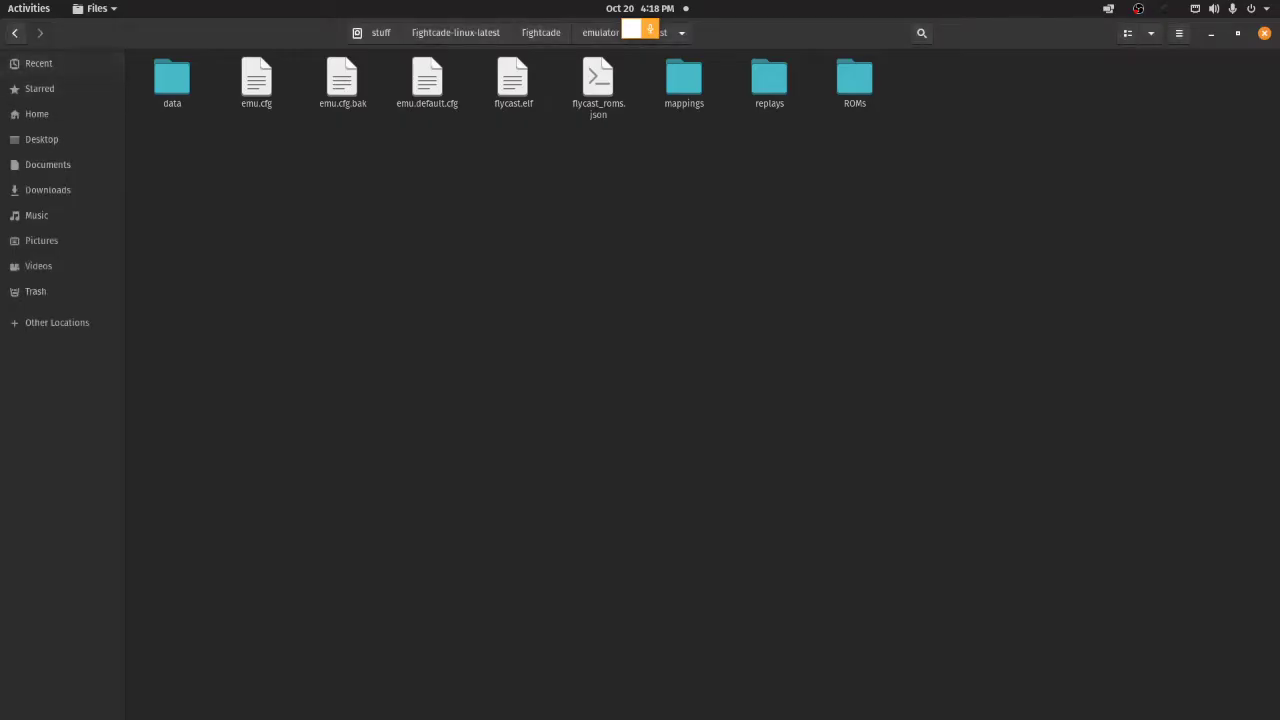
{"action": "key", "text": "alt+Left"}
{"action": "key", "text": "alt+Up"}
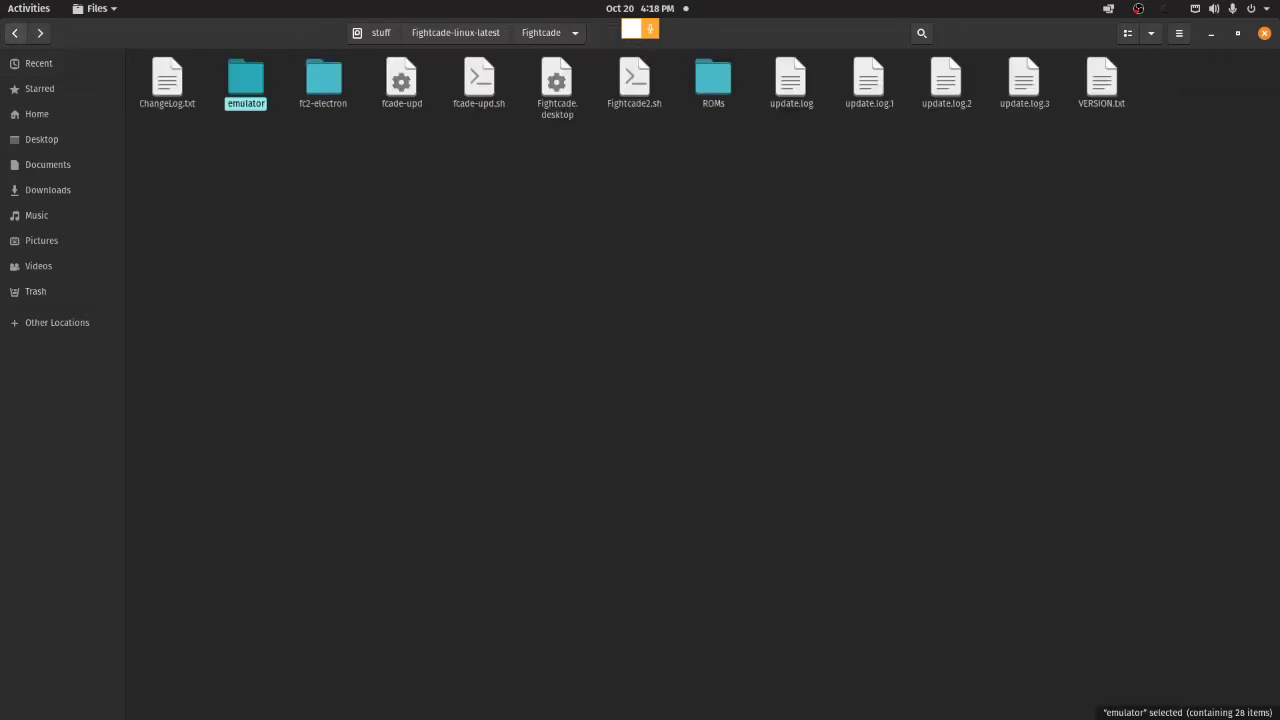
{"action": "key", "text": "alt+Up"}
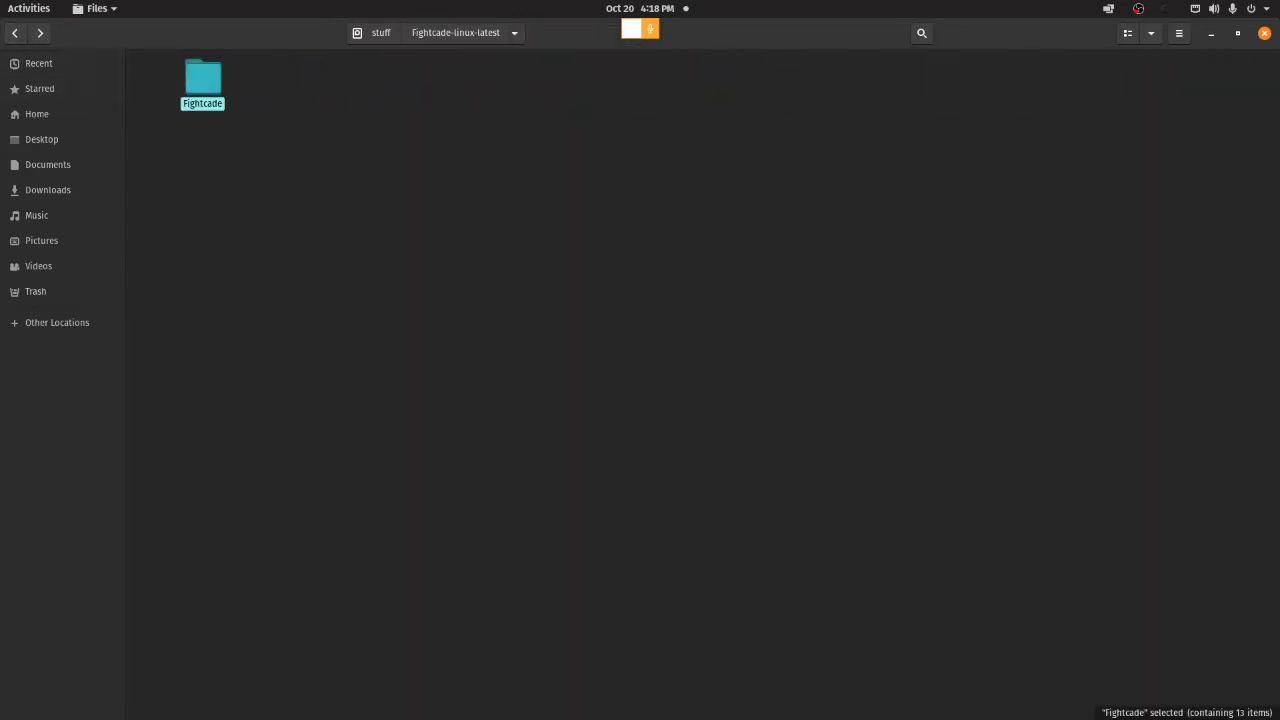
{"action": "key", "text": "Return"}
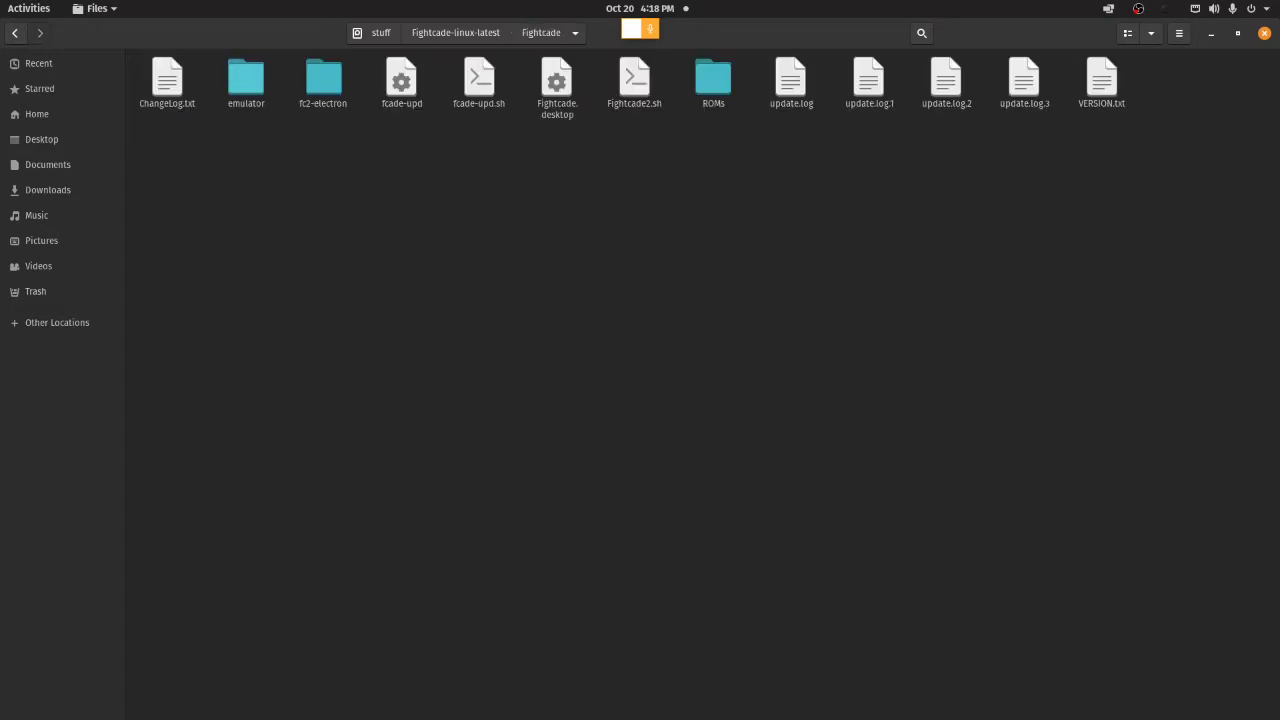
{"action": "double_click", "coordinate": [246, 80]}
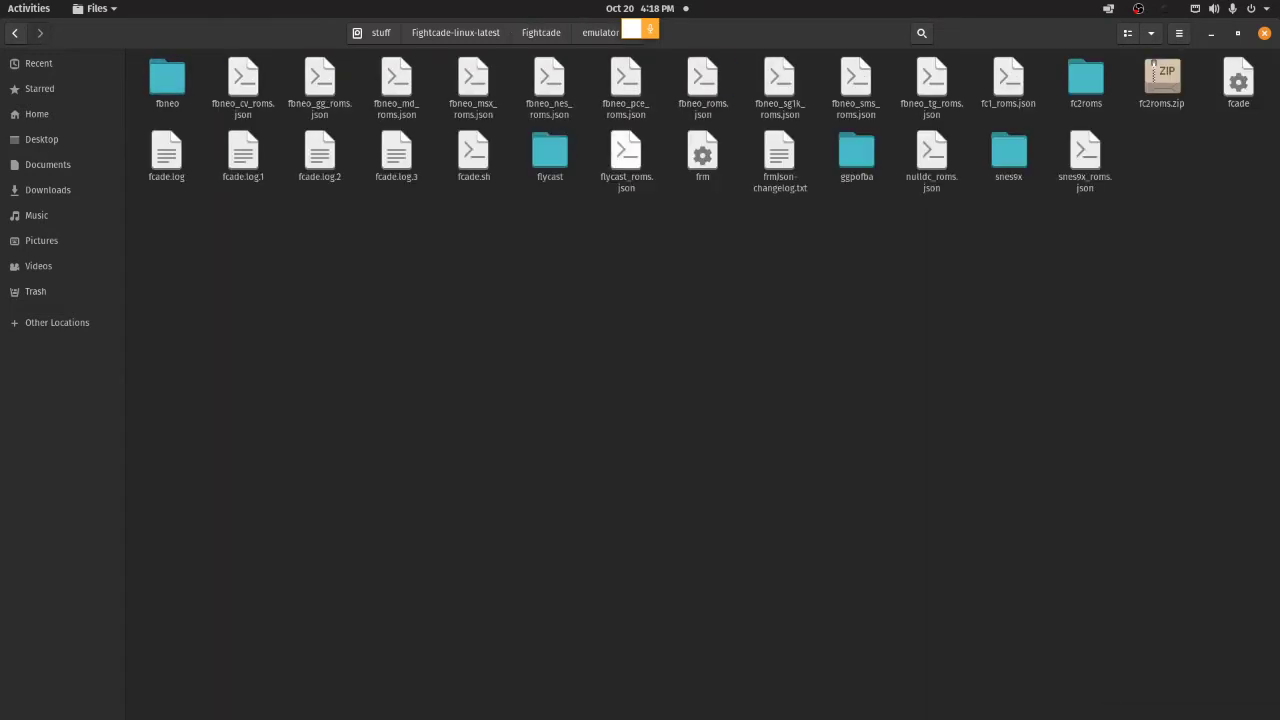
{"action": "double_click", "coordinate": [550, 152]}
{"action": "double_click", "coordinate": [172, 80]}
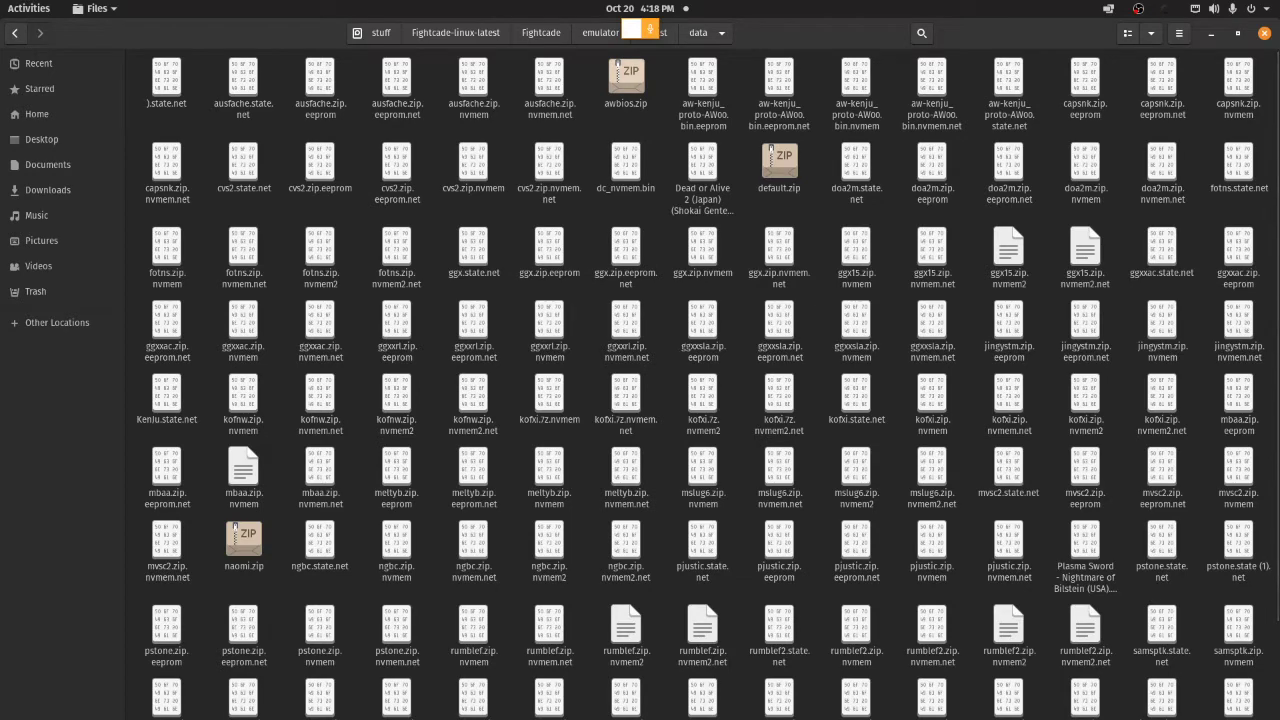
Step: Look through the flycast data folder for the Atomiswave and NAOMI BIOS archives, awbios.zip and naomi.zip
{"action": "scroll", "coordinate": [700, 384], "scroll_direction": "down", "scroll_amount": 2}
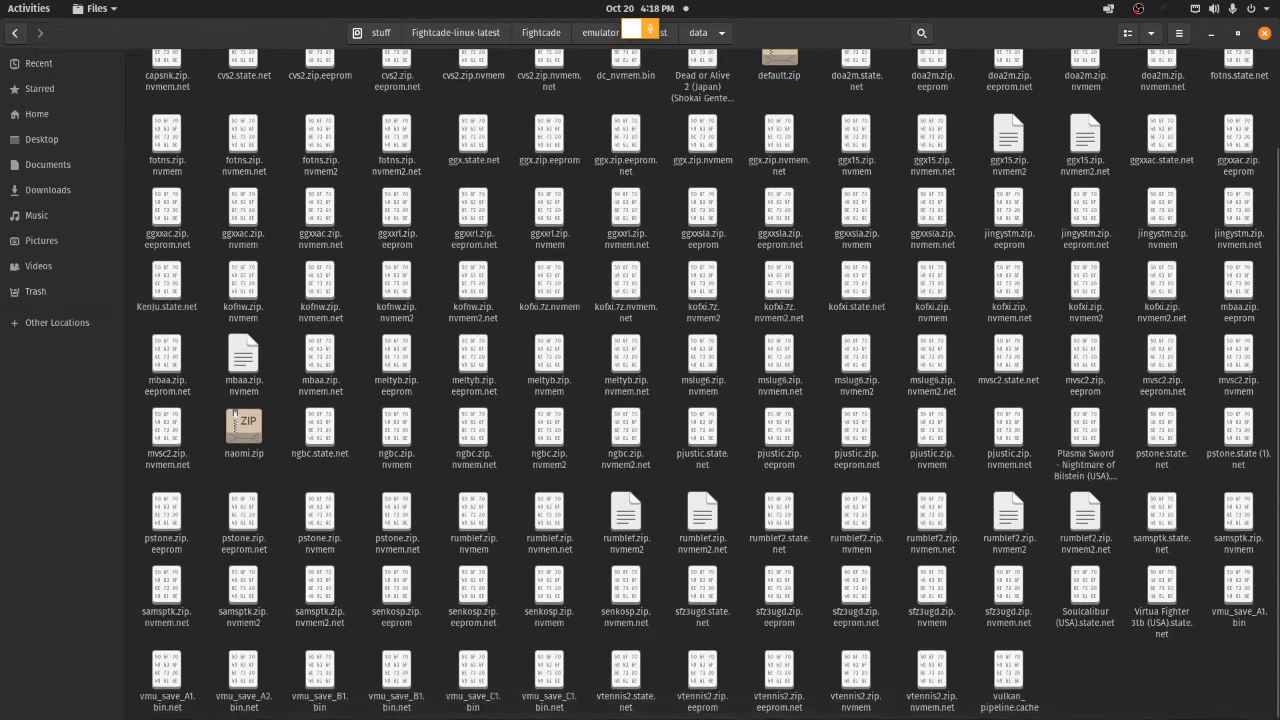
{"action": "scroll", "coordinate": [700, 384], "scroll_direction": "up", "scroll_amount": 2}
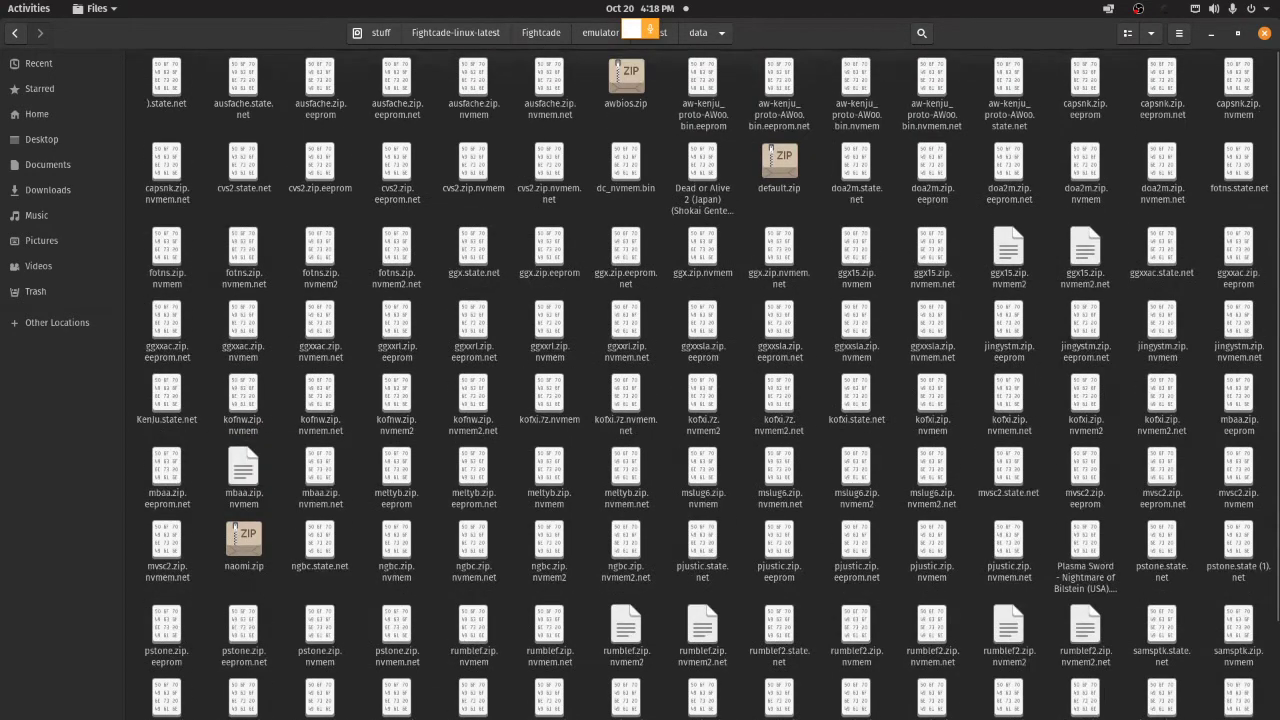
{"action": "scroll", "coordinate": [700, 384], "scroll_direction": "down", "scroll_amount": 2}
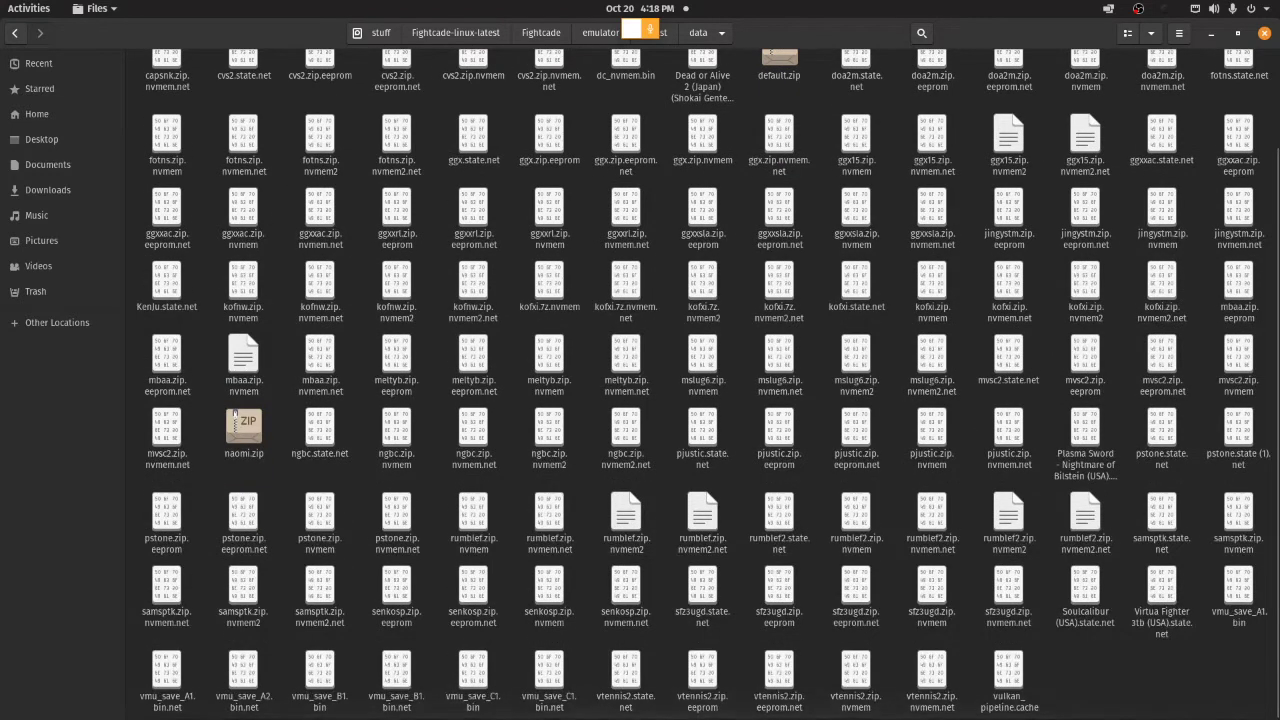
{"action": "scroll", "coordinate": [700, 384], "scroll_direction": "up", "scroll_amount": 2}
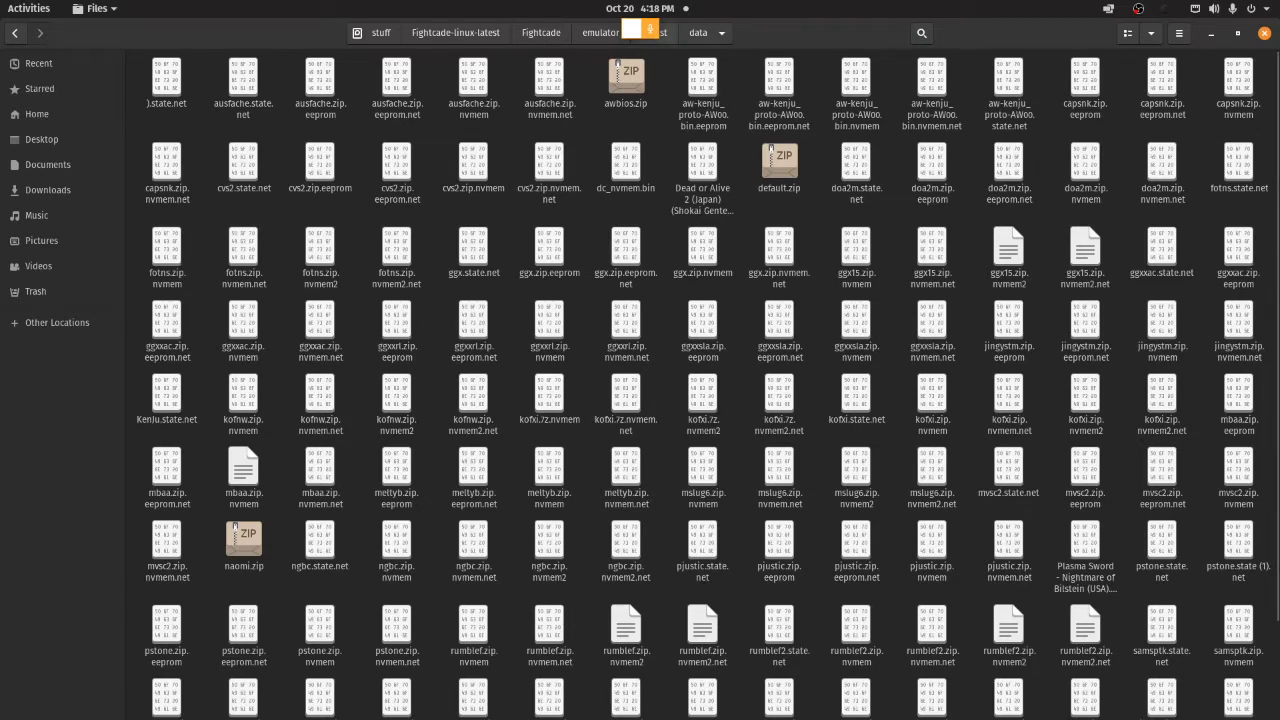
{"action": "scroll", "coordinate": [708, 384], "scroll_direction": "down", "scroll_amount": 2}
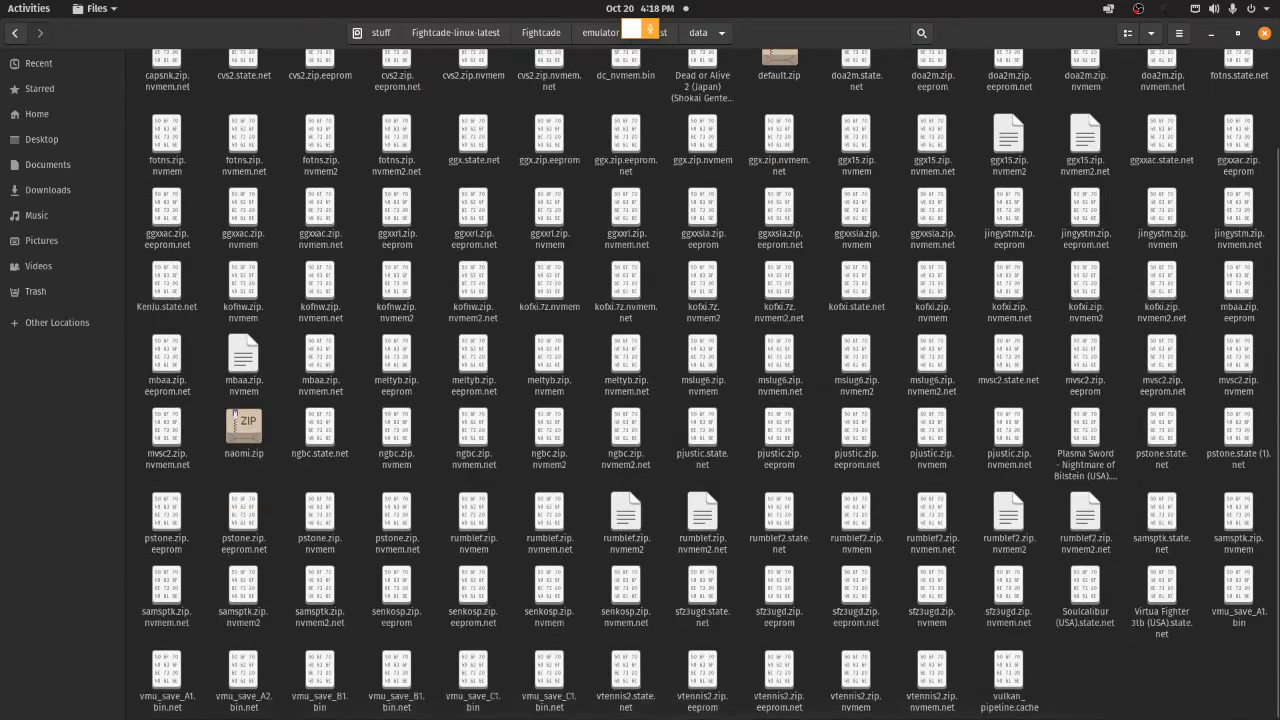
{"action": "scroll", "coordinate": [708, 384], "scroll_direction": "up", "scroll_amount": 2}
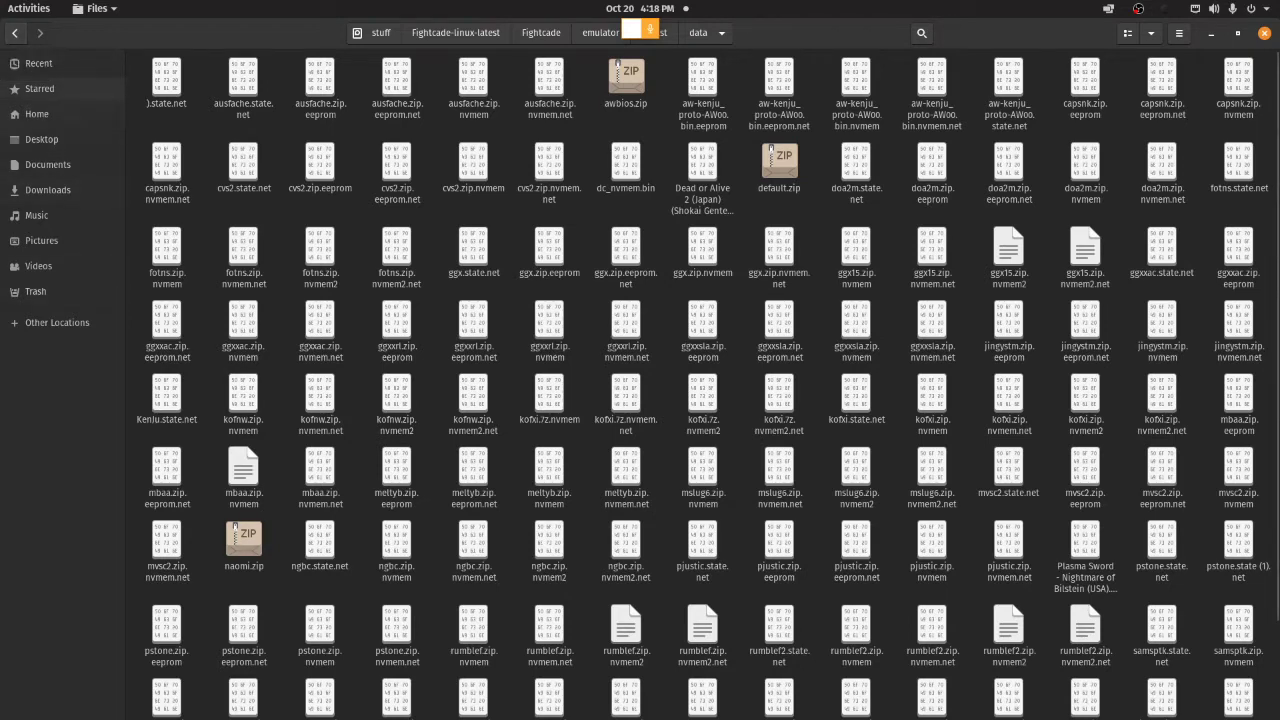
Step: Leave the flycast data folder and go back up through flycast to the emulator folder
{"action": "left_click", "coordinate": [14, 33]}
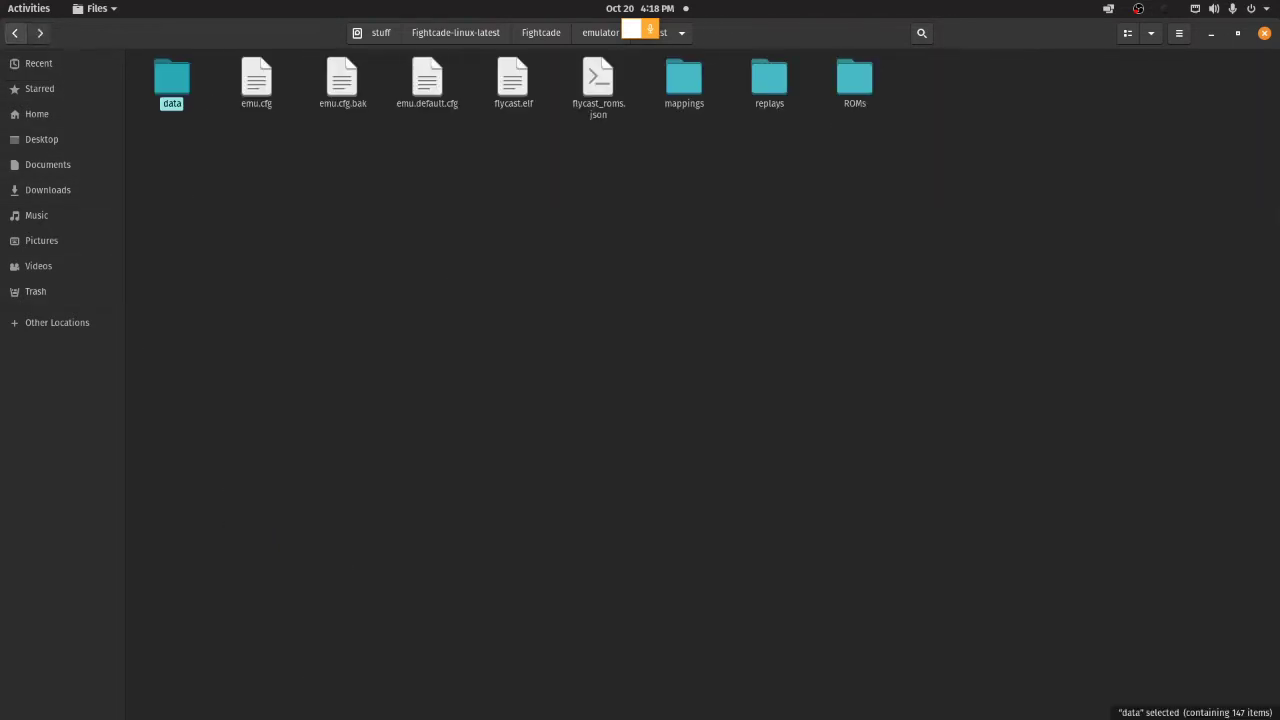
{"action": "left_click", "coordinate": [420, 300]}
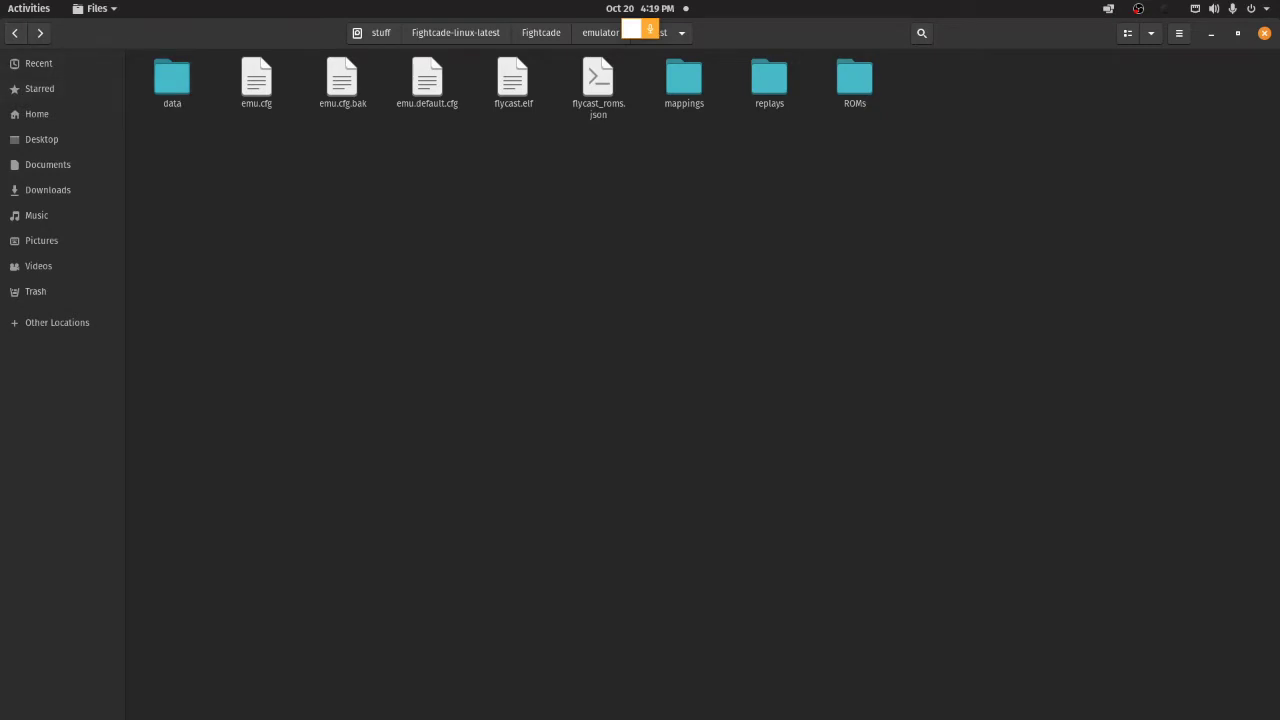
{"action": "left_click", "coordinate": [14, 33]}
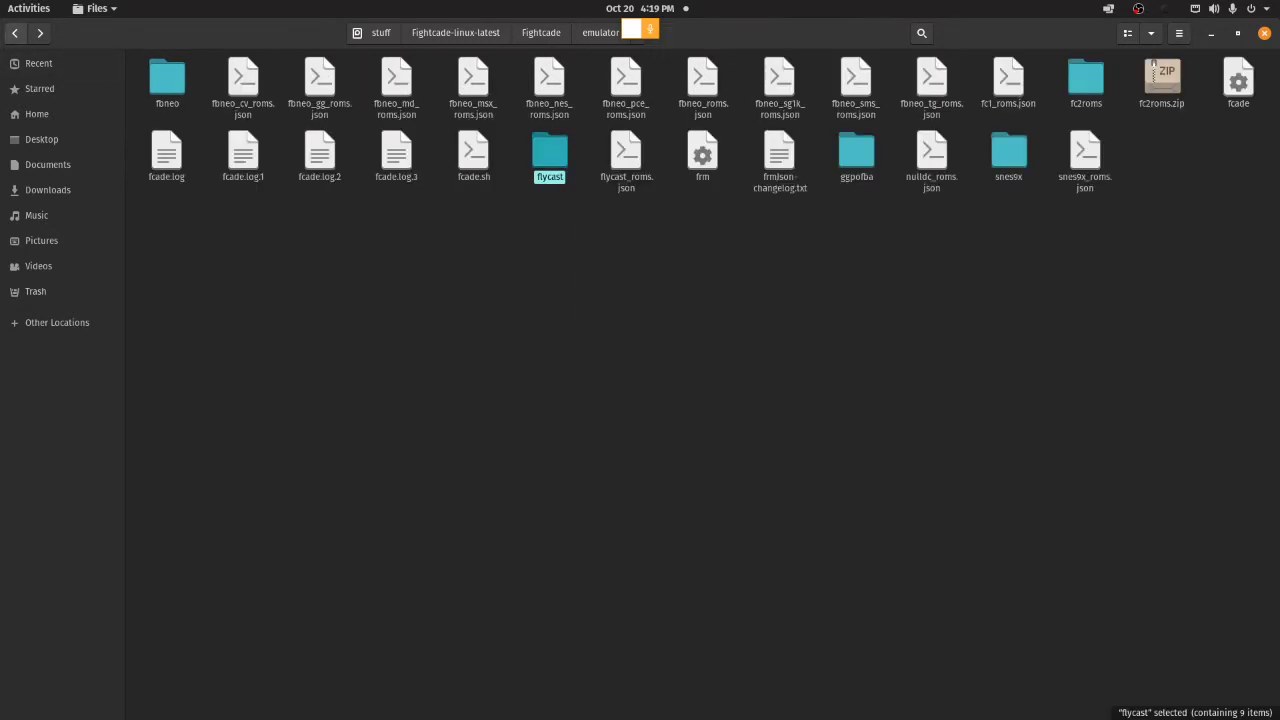
Step: Switch to Firefox, view the download options of the setup guide's NAOMI MAME 0.218 Romset link, and return to the guide
{"action": "left_click", "coordinate": [28, 8]}
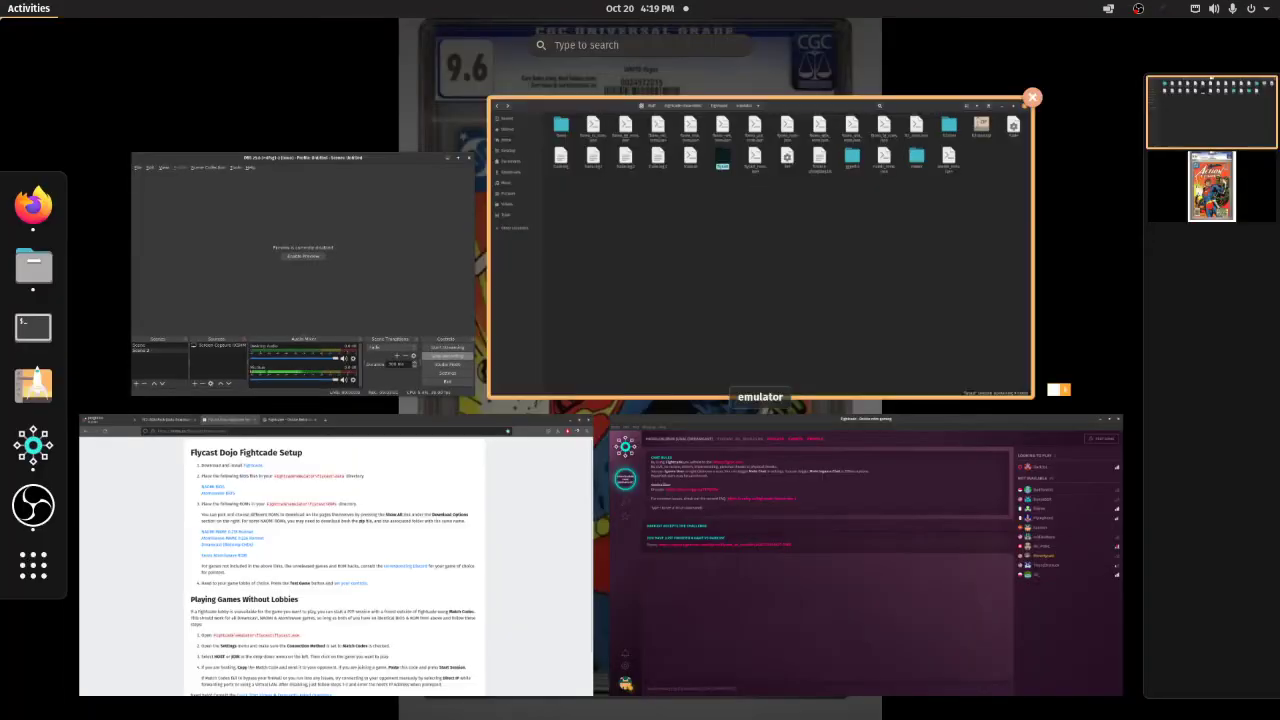
{"action": "left_click", "coordinate": [400, 555]}
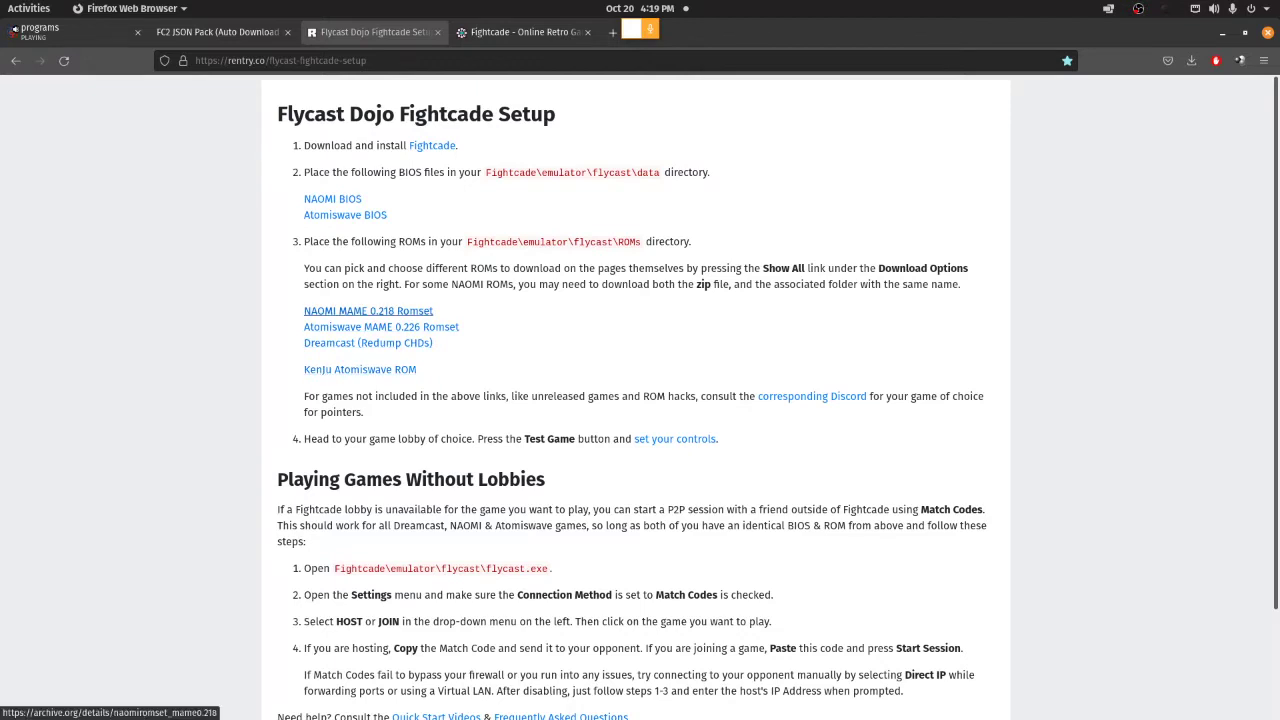
{"action": "left_click", "coordinate": [368, 311]}
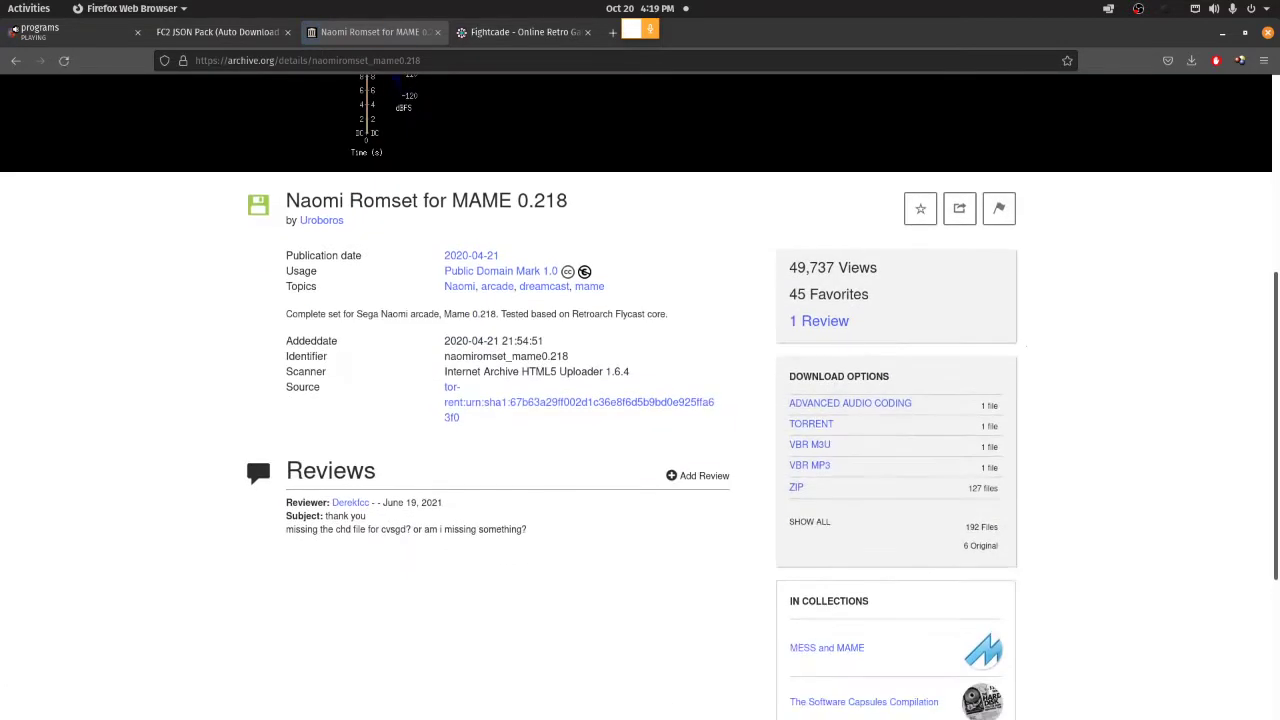
{"action": "scroll", "coordinate": [916, 176], "scroll_direction": "down", "scroll_amount": 3}
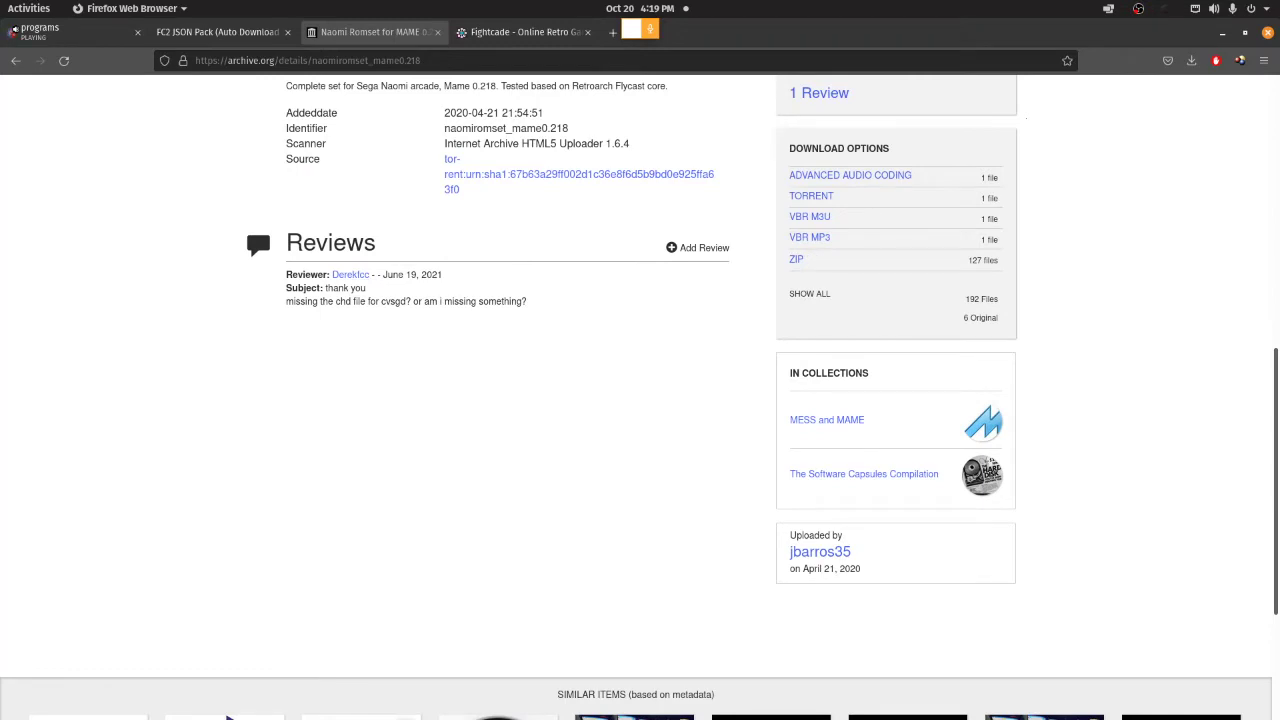
{"action": "left_click", "coordinate": [16, 60]}
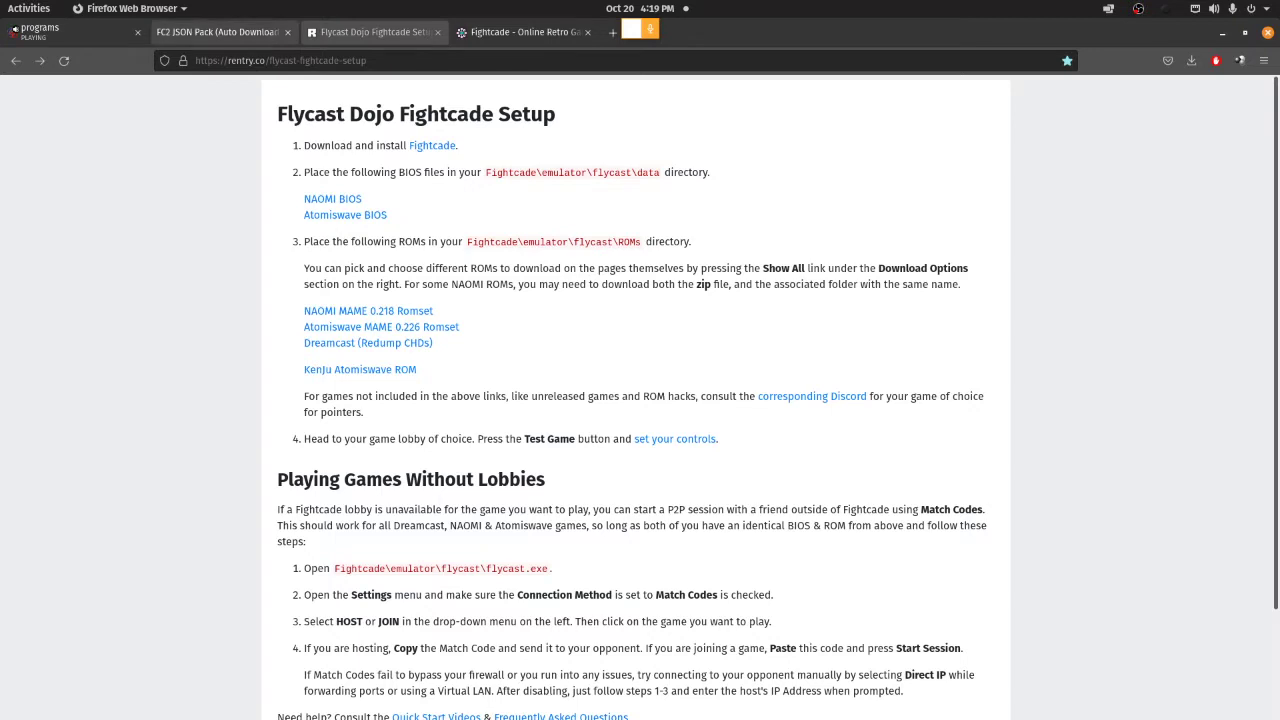
Step: Show the FC2 JSON Pack page with the fc2roms.zip download, and switch to the Files app to show the Fightcade/emulator folder
{"action": "left_click", "coordinate": [218, 32]}
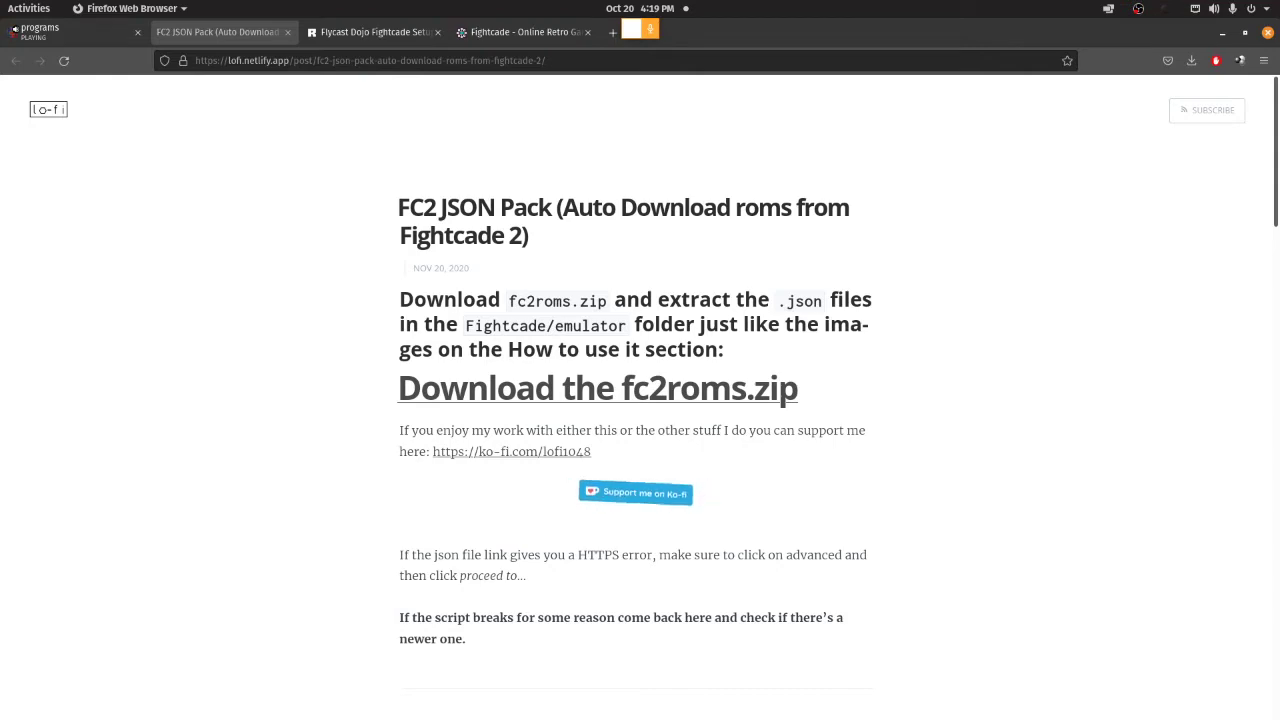
{"action": "key", "text": "super"}
{"action": "left_click", "coordinate": [760, 247]}
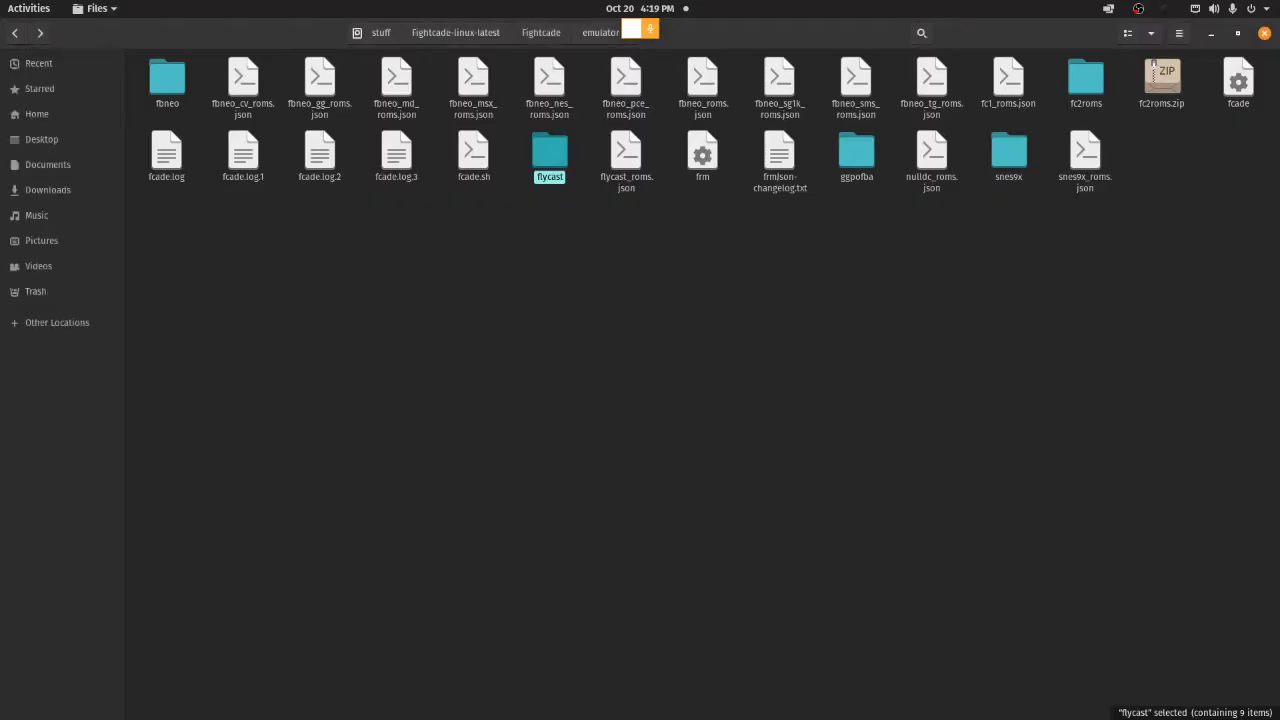
{"action": "left_click", "coordinate": [15, 33]}
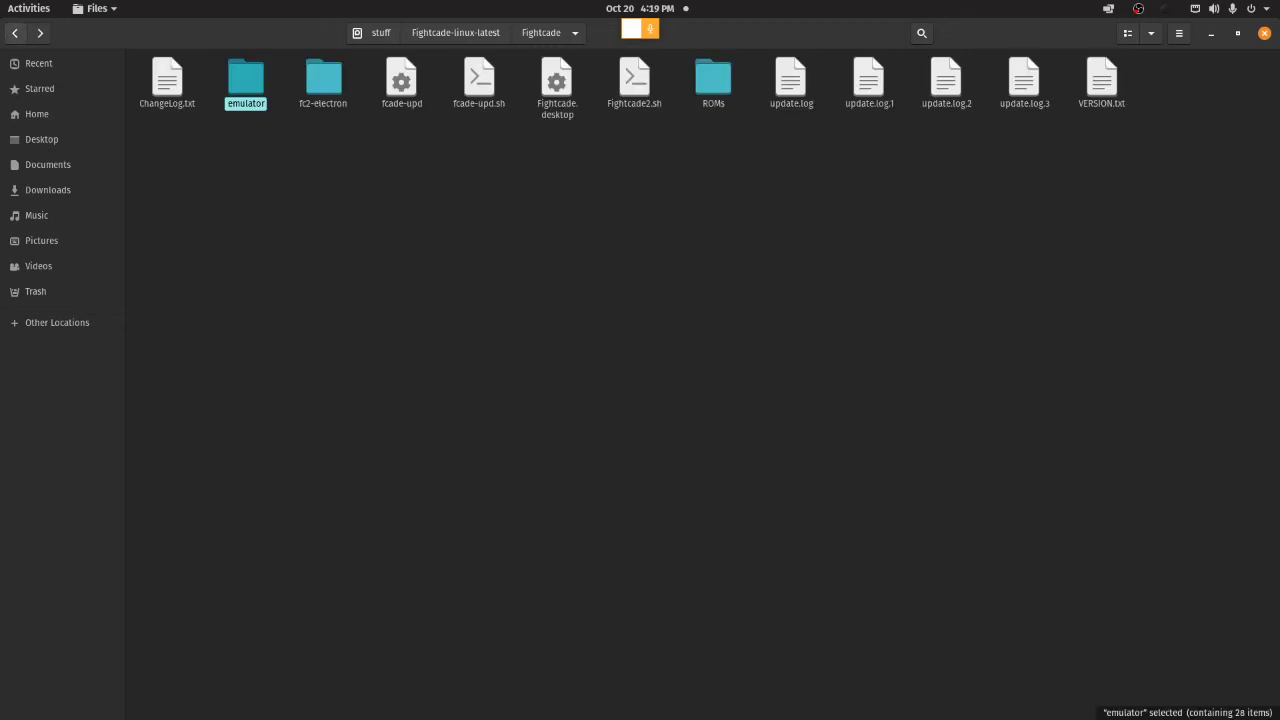
{"action": "key", "text": "Return"}
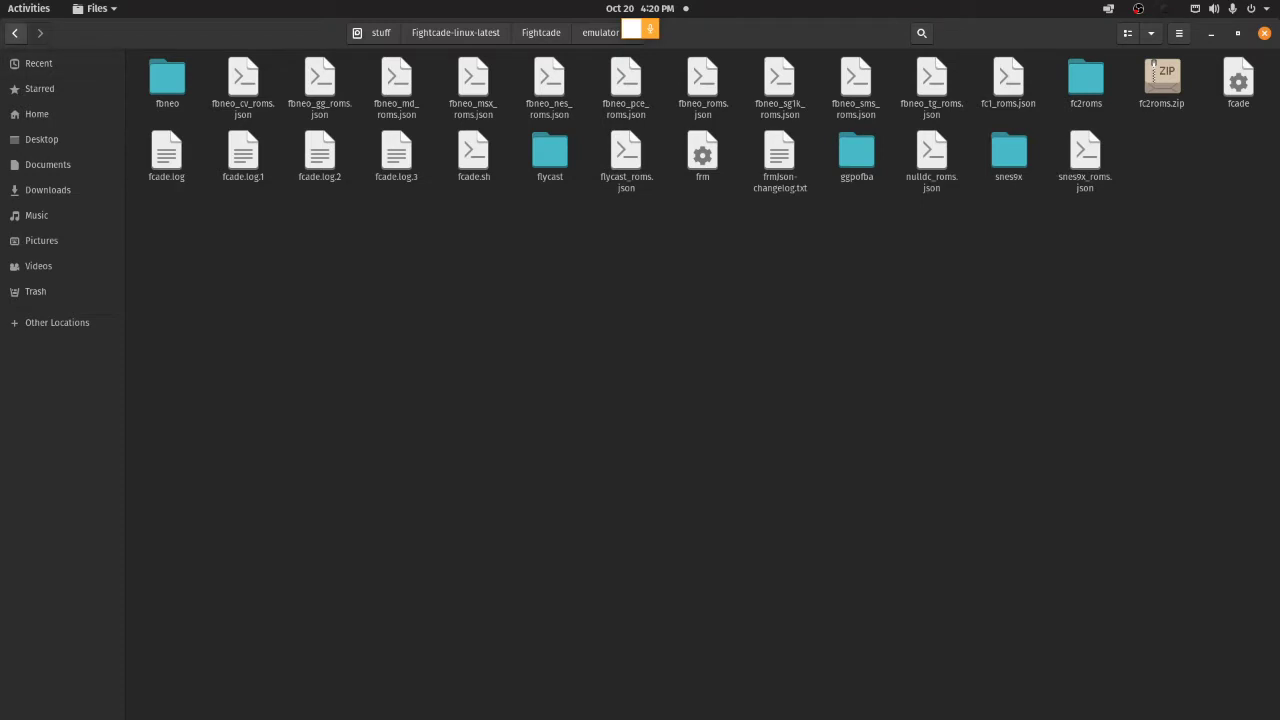
Step: Go up to the stuff folder, show Fightcade-linux-latest/Fightcade/ROMs/Flycast ROMs, and return to the Fightcade folder
{"action": "left_click", "coordinate": [15, 33]}
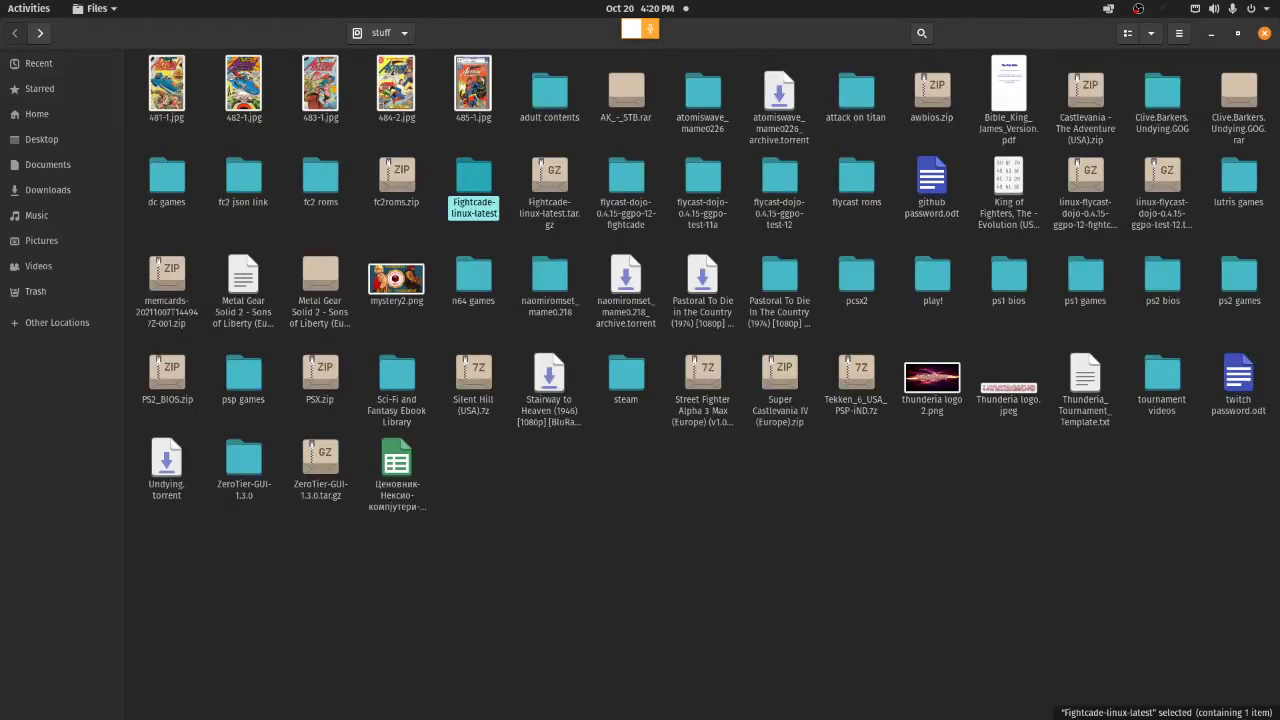
{"action": "key", "text": "Return"}
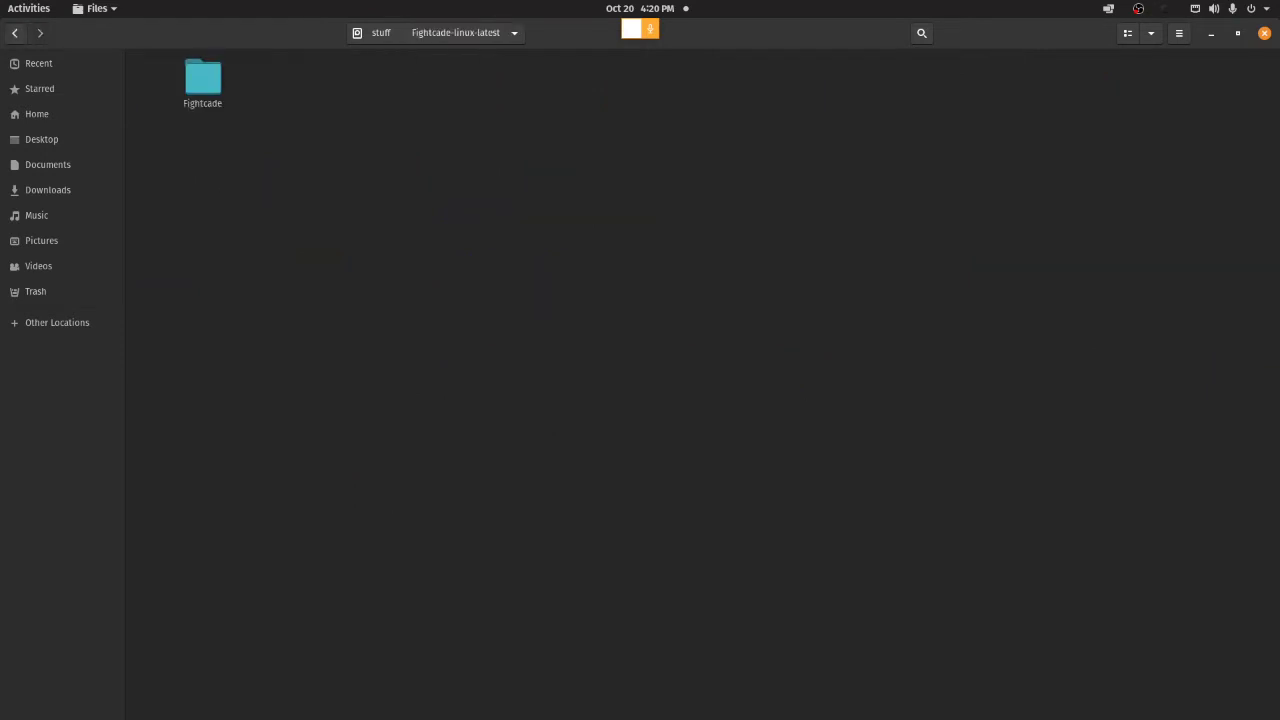
{"action": "double_click", "coordinate": [203, 78]}
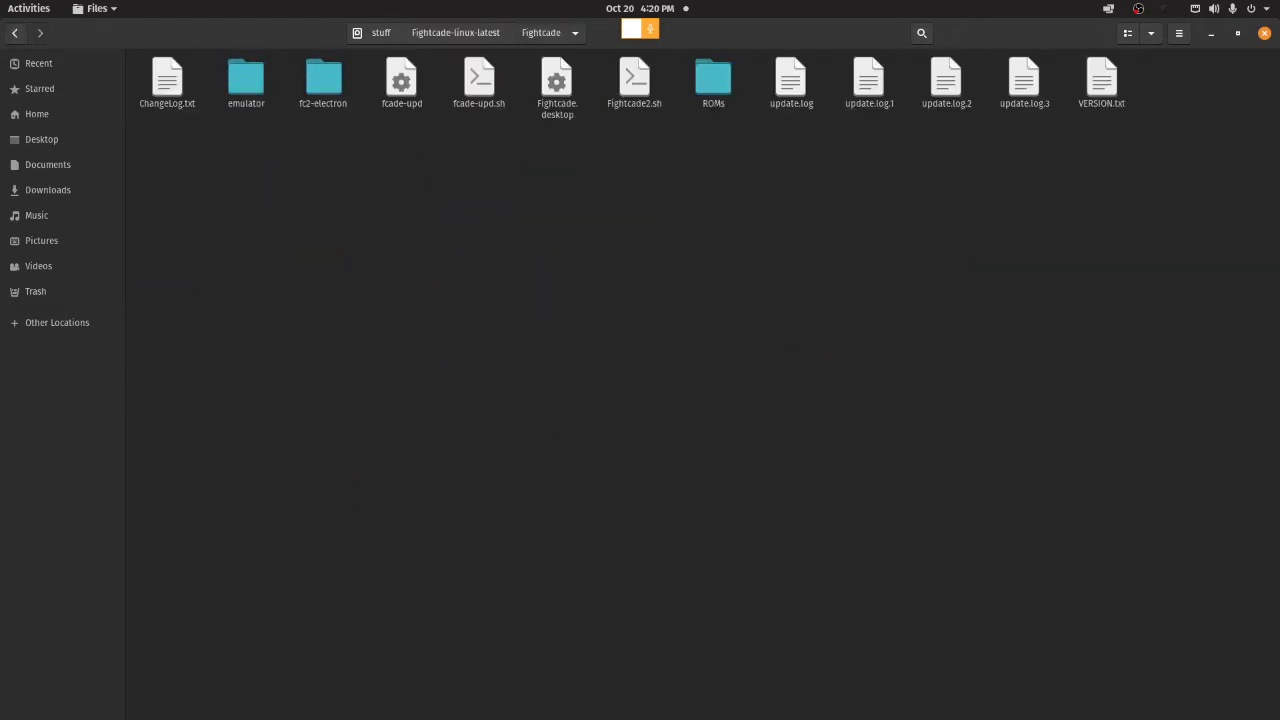
{"action": "double_click", "coordinate": [713, 79]}
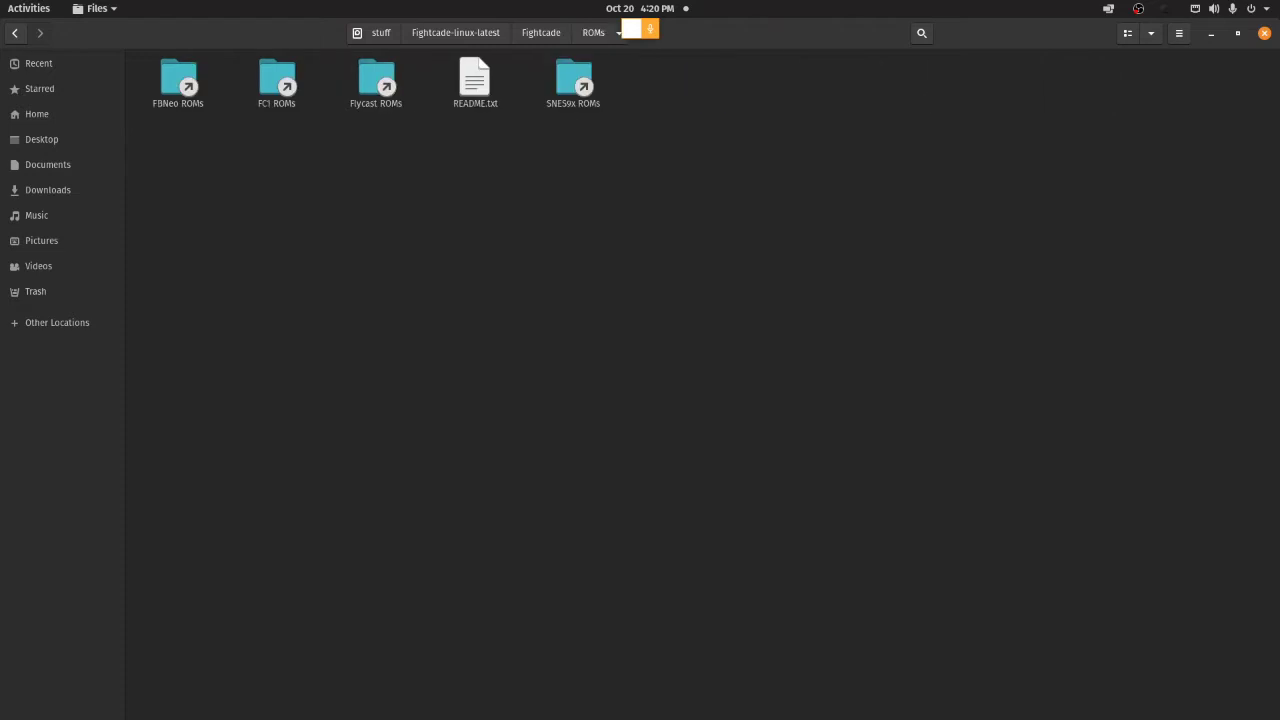
{"action": "double_click", "coordinate": [376, 79]}
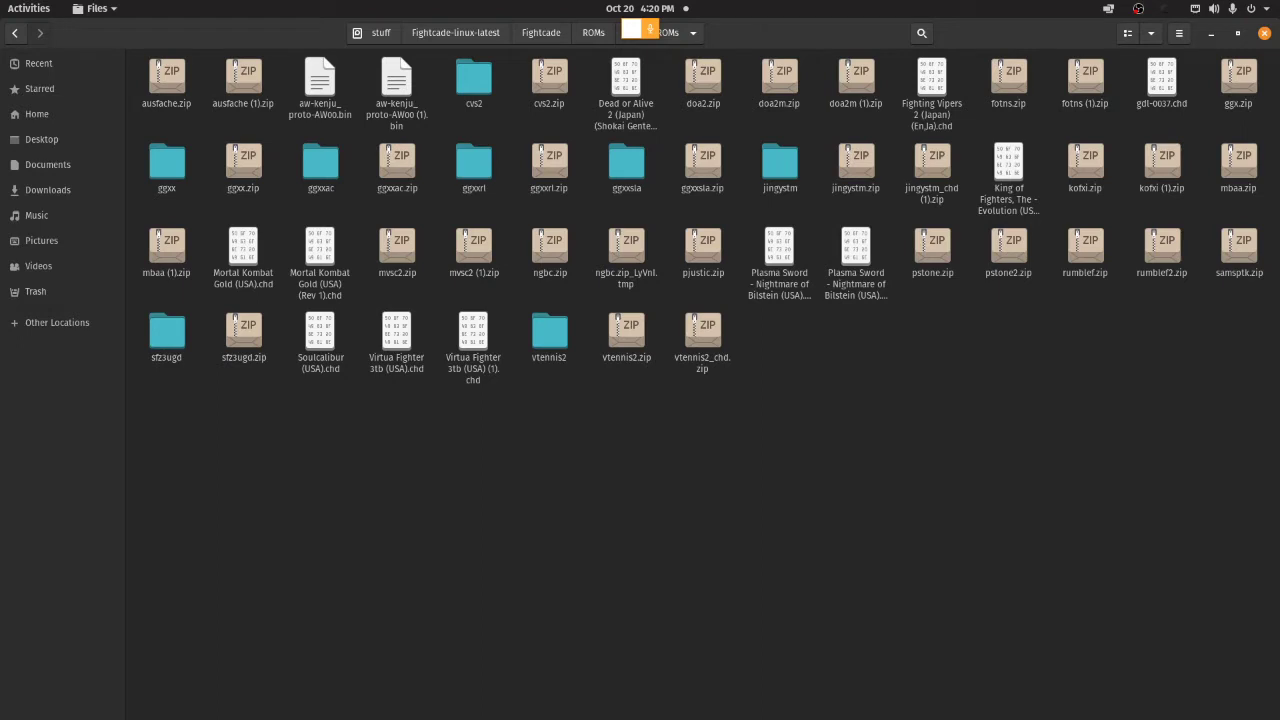
{"action": "left_click", "coordinate": [14, 33]}
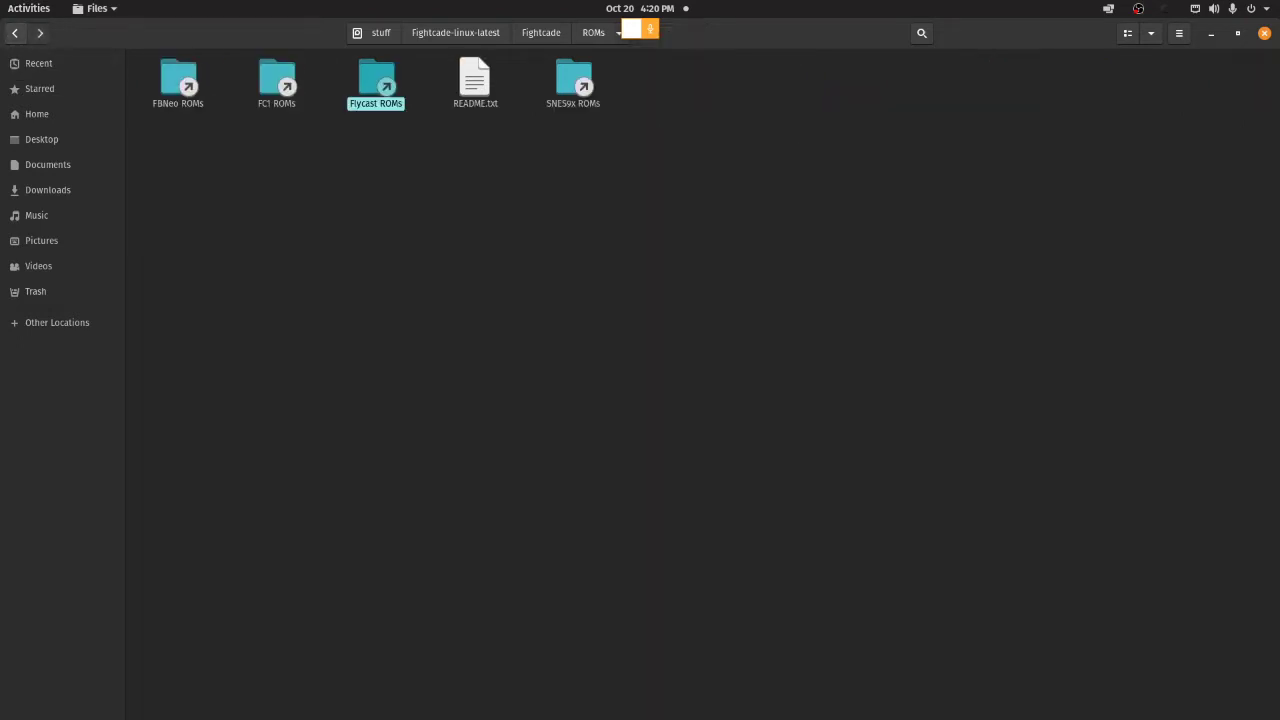
{"action": "left_click", "coordinate": [14, 33]}
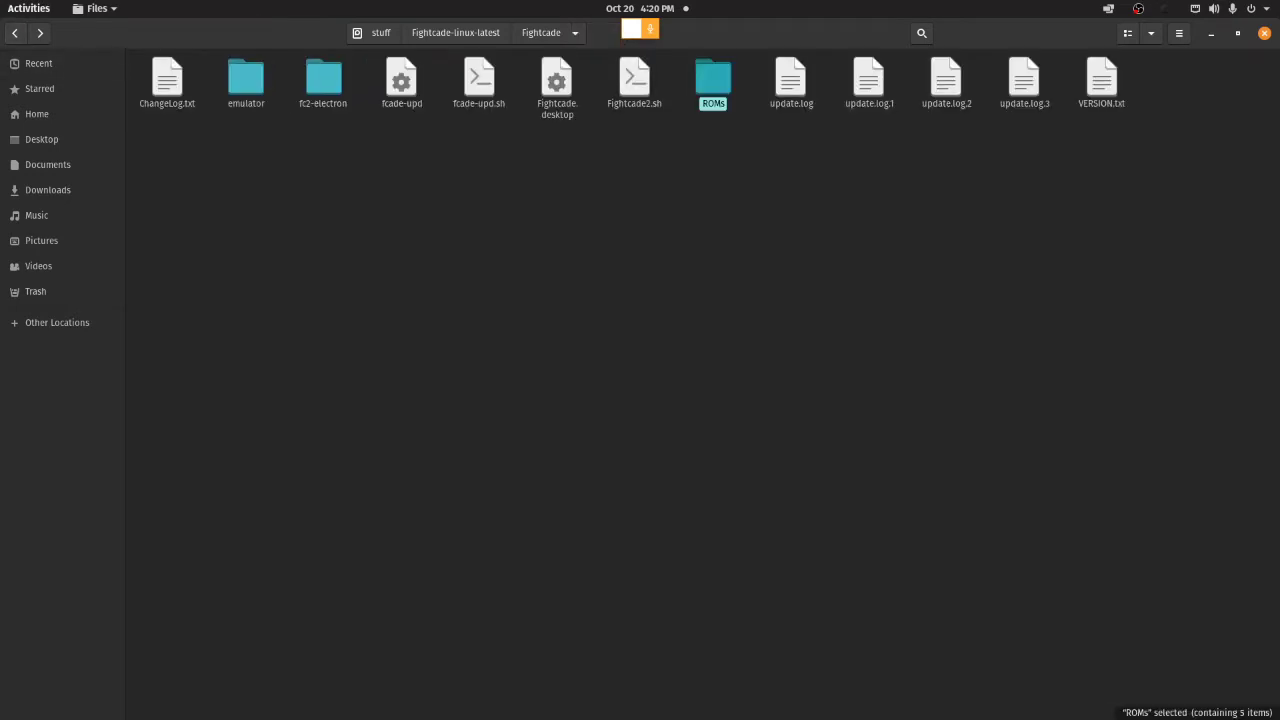
Step: Switch to Fightcade, close the open Soulcalibur channel, and rejoin Soulcalibur (USA) (Dreamcast) through a channel search for "soul"
{"action": "key", "text": "super"}
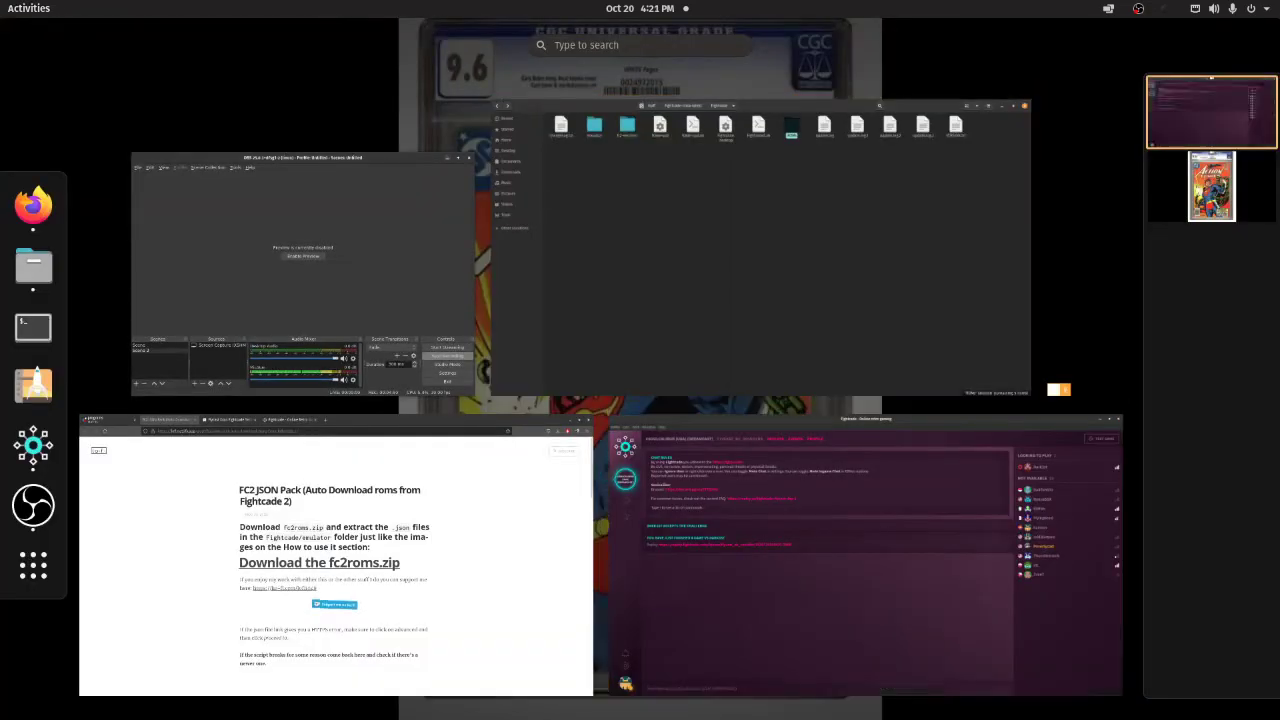
{"action": "left_click", "coordinate": [866, 556]}
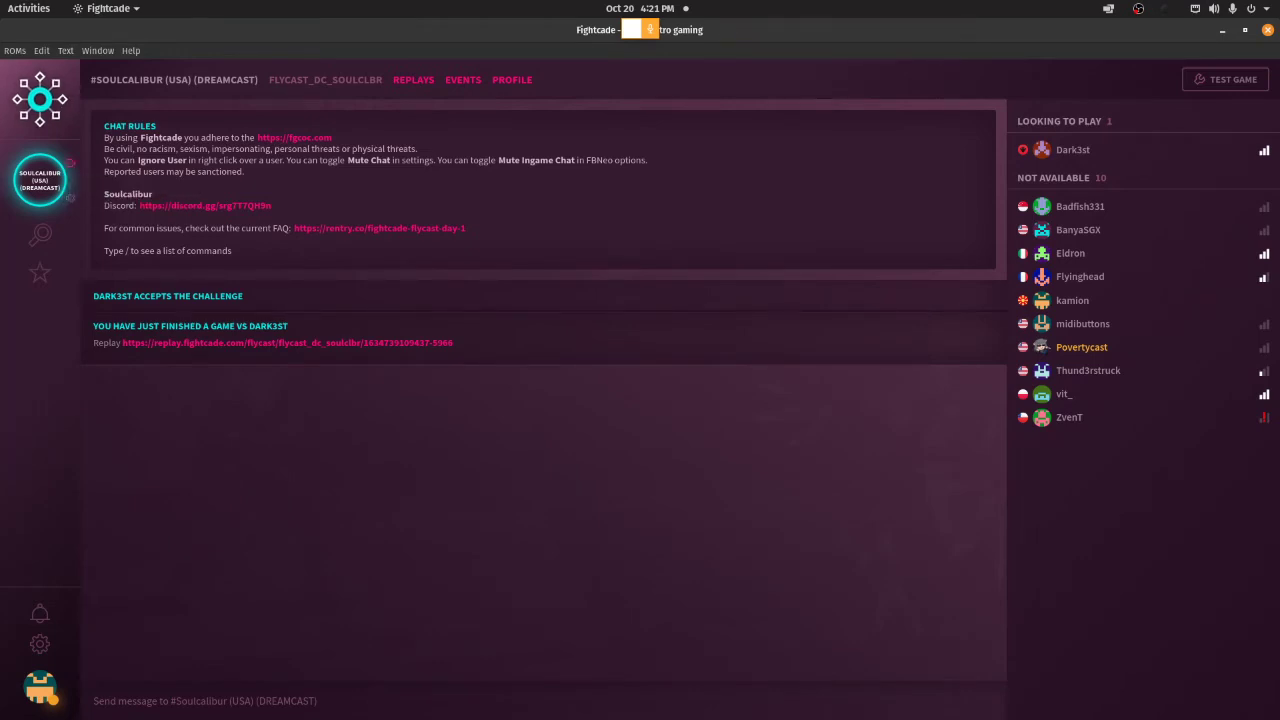
{"action": "left_click", "coordinate": [68, 164]}
{"action": "left_click", "coordinate": [40, 181]}
{"action": "type", "text": "soul"}
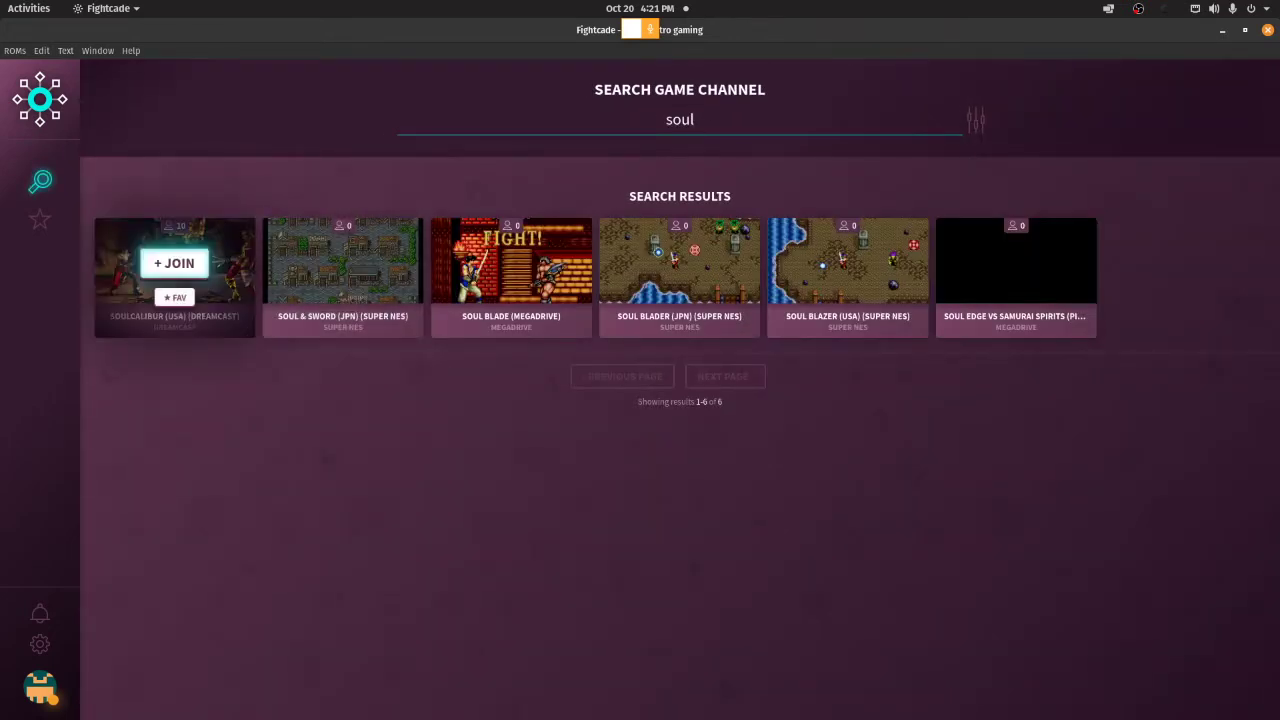
{"action": "mouse_move", "coordinate": [202, 226]}
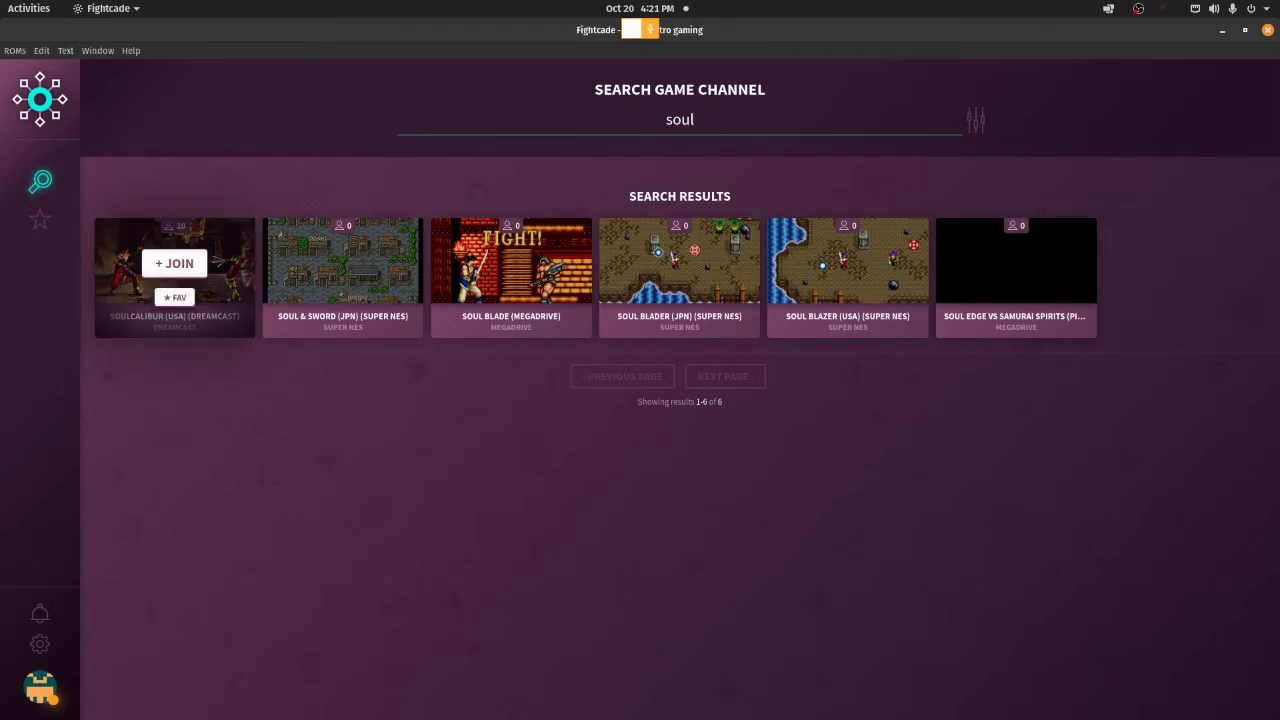
{"action": "left_click", "coordinate": [175, 264]}
{"action": "left_click", "coordinate": [174, 263]}
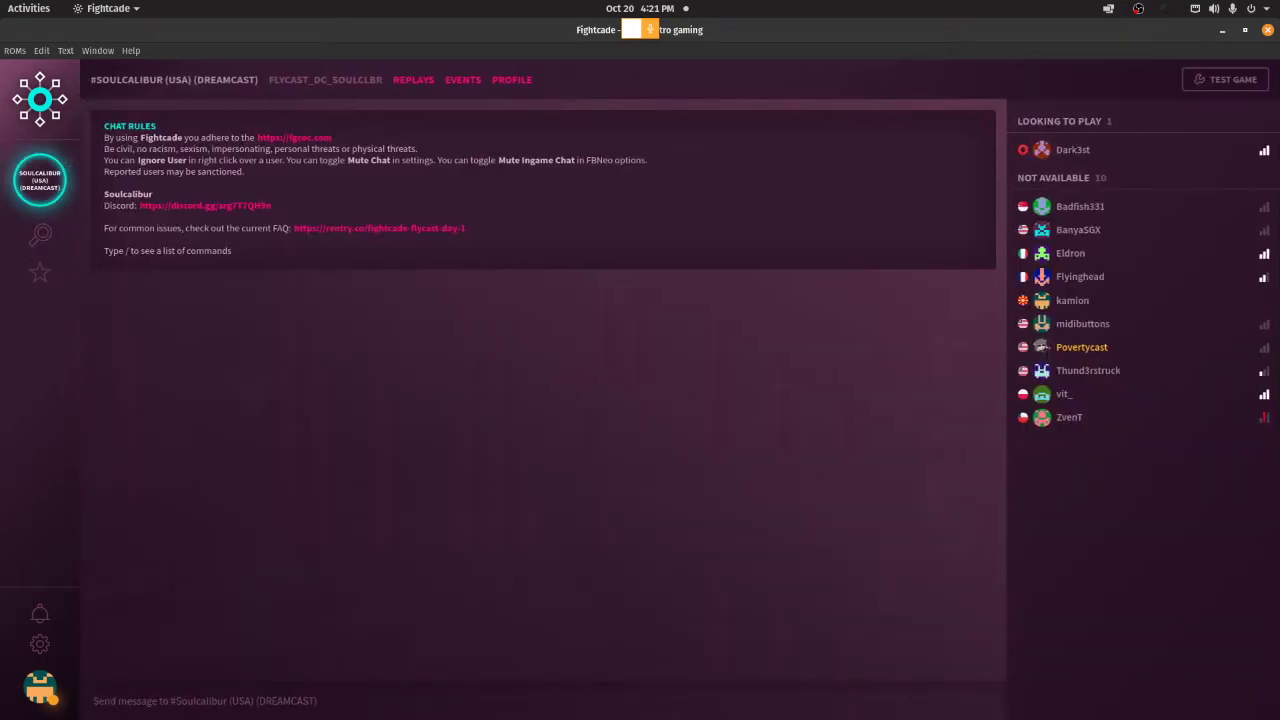
Step: Challenge the player listed as looking to play, and start the GGPO session with a delay of 2
{"action": "left_click", "coordinate": [1070, 153]}
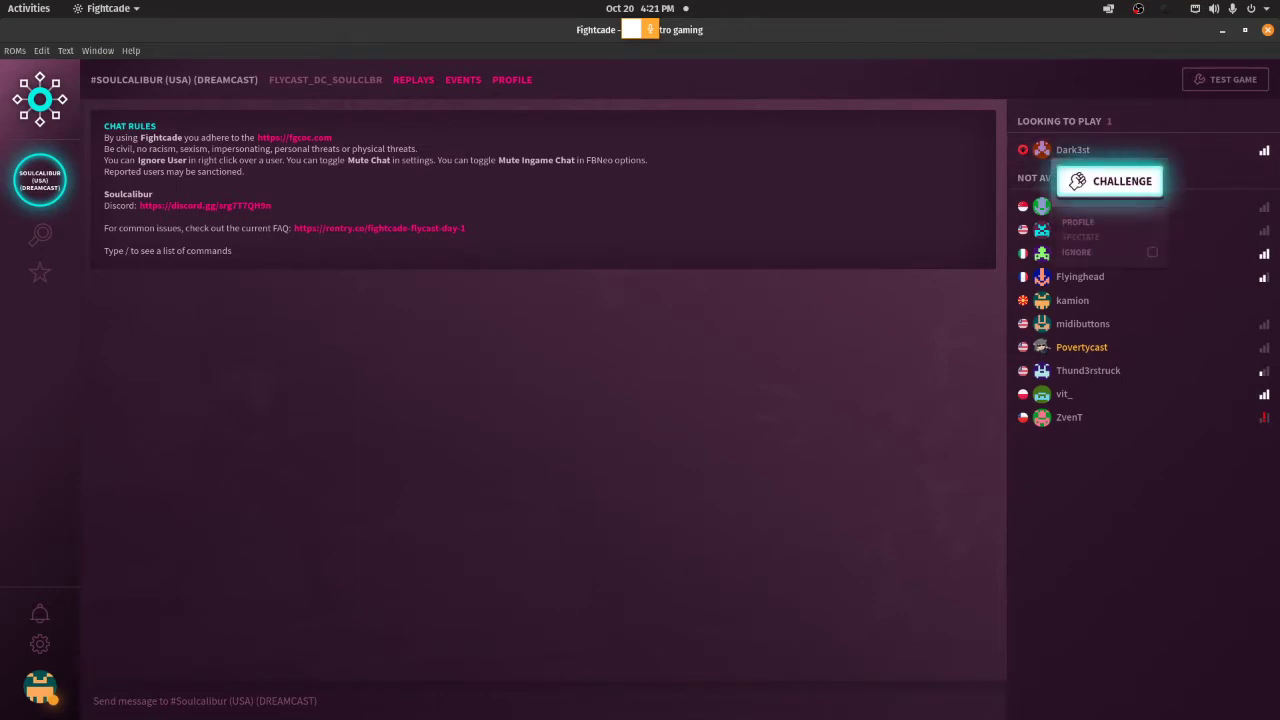
{"action": "left_click", "coordinate": [1110, 181]}
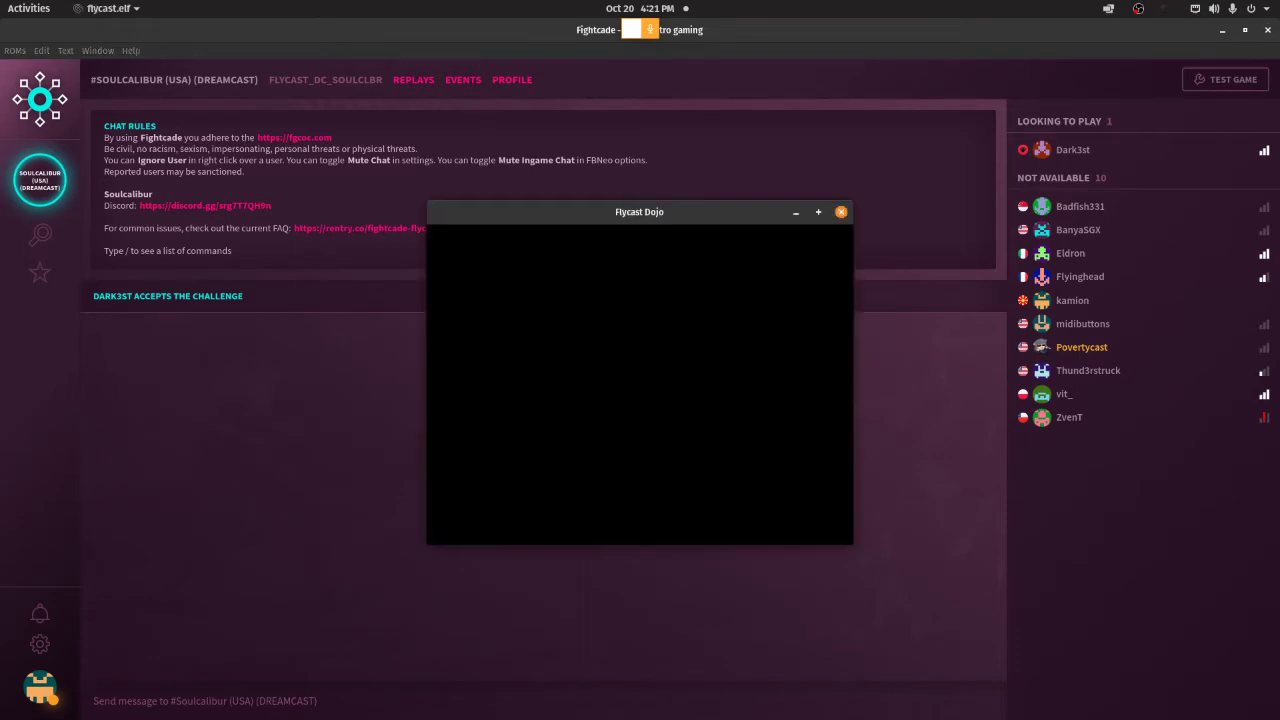
{"action": "left_click_drag", "start_coordinate": [541, 382], "coordinate": [557, 382]}
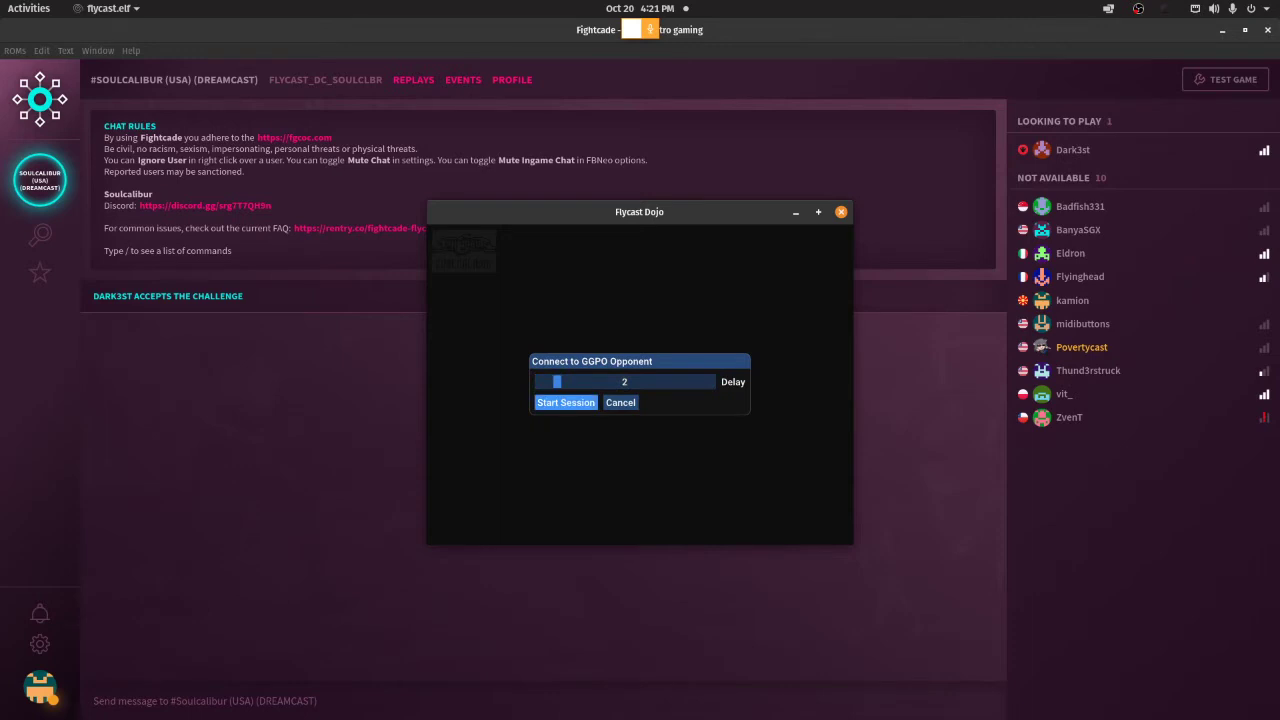
{"action": "key", "text": "Return"}
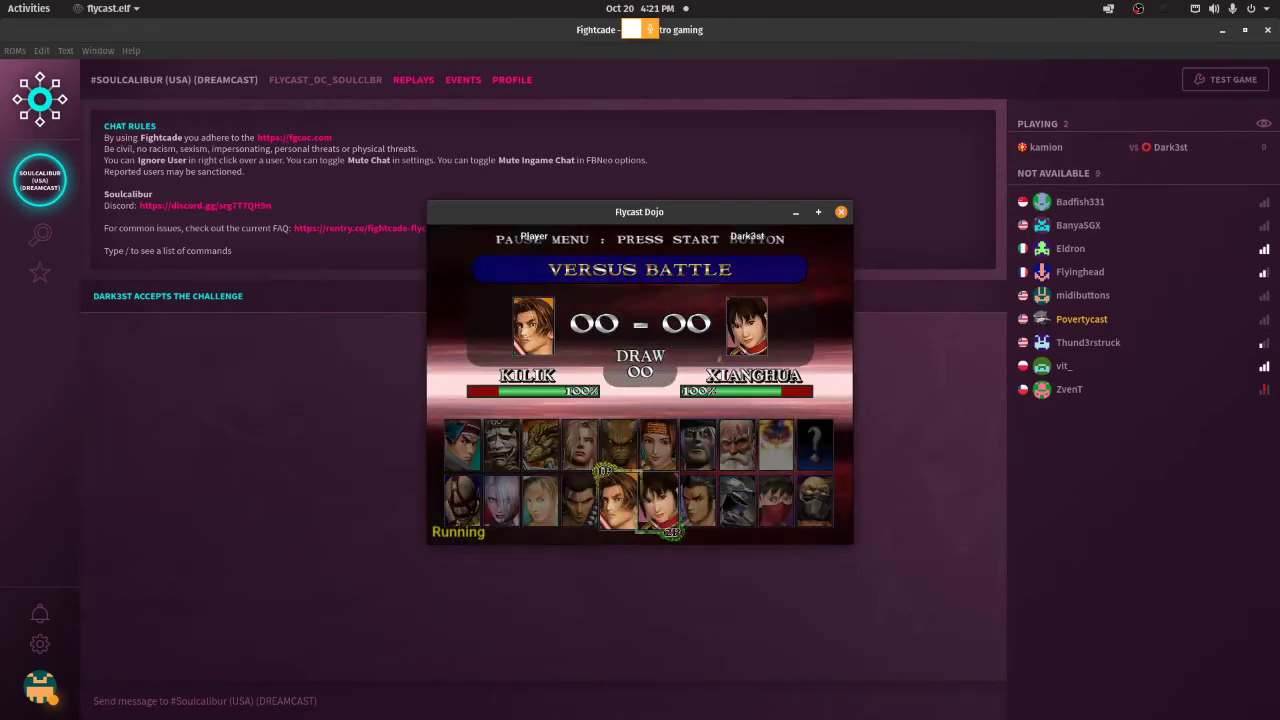
Step: Maximize the Flycast Dojo game window, and bring OBS Studio forward briefly before returning to the game
{"action": "key", "text": "super+Up"}
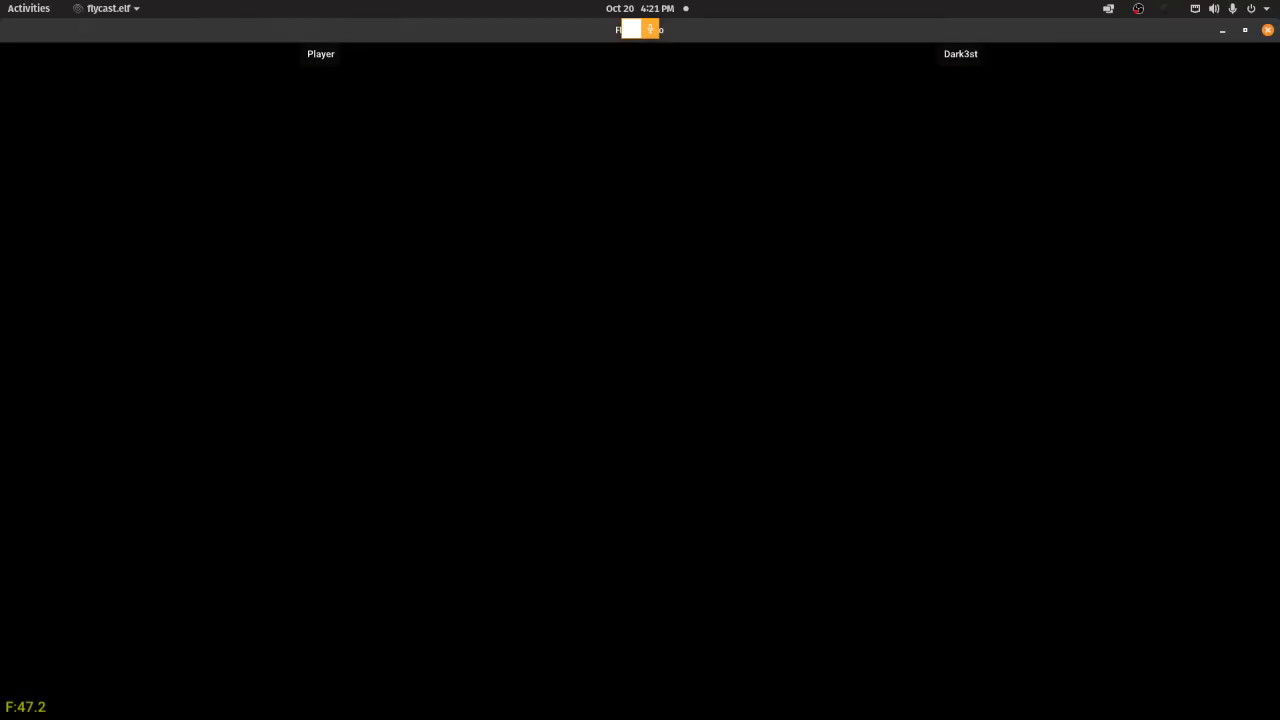
{"action": "key", "text": "alt+Tab"}
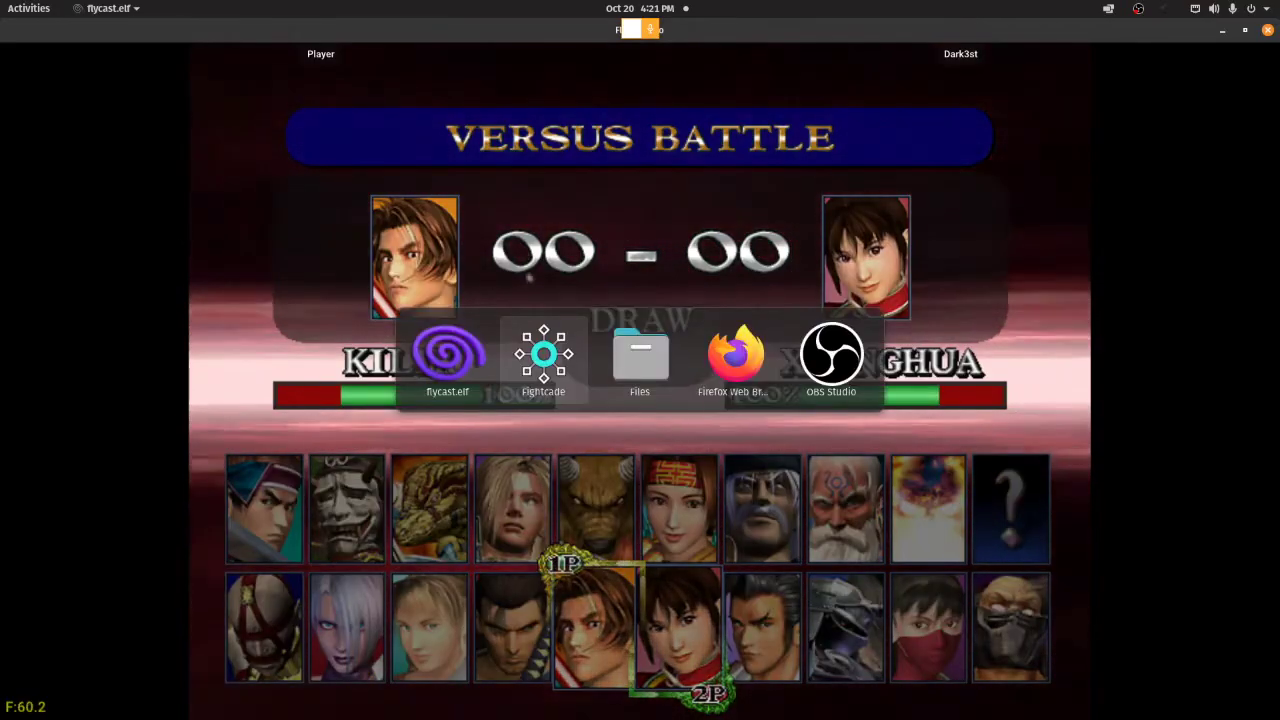
{"action": "key", "text": "alt+Tab"}
{"action": "key", "text": "alt+Tab"}
{"action": "key", "text": "alt+Tab"}
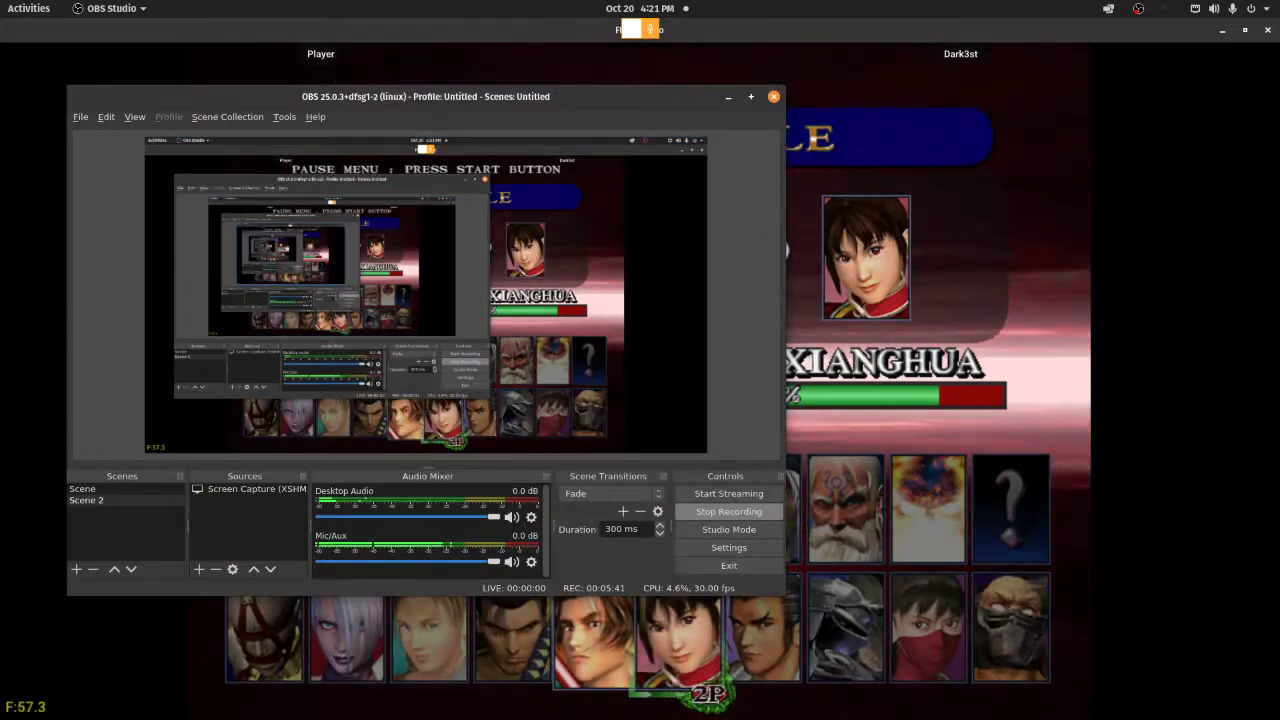
{"action": "key", "text": "alt+Tab"}
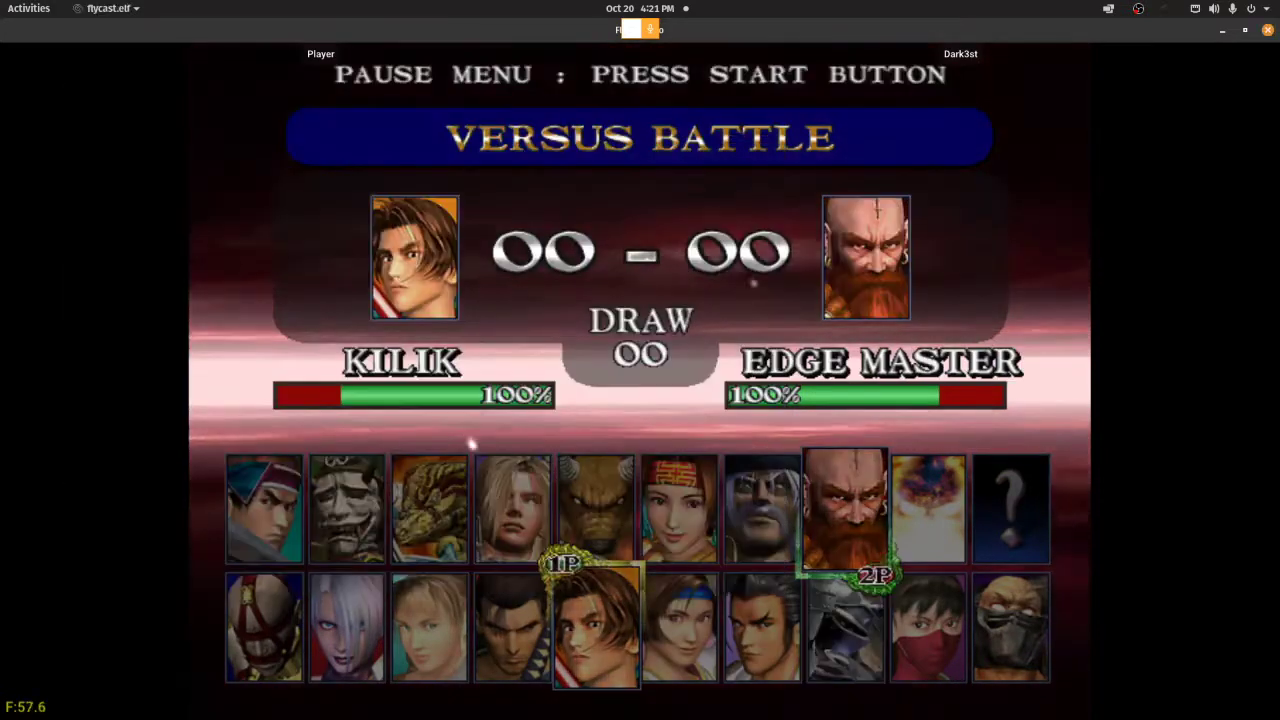
Step: Choose Maxi as the player-one fighter and the Random stage for the versus battle
{"action": "key", "text": "Right"}
{"action": "key", "text": "Right"}
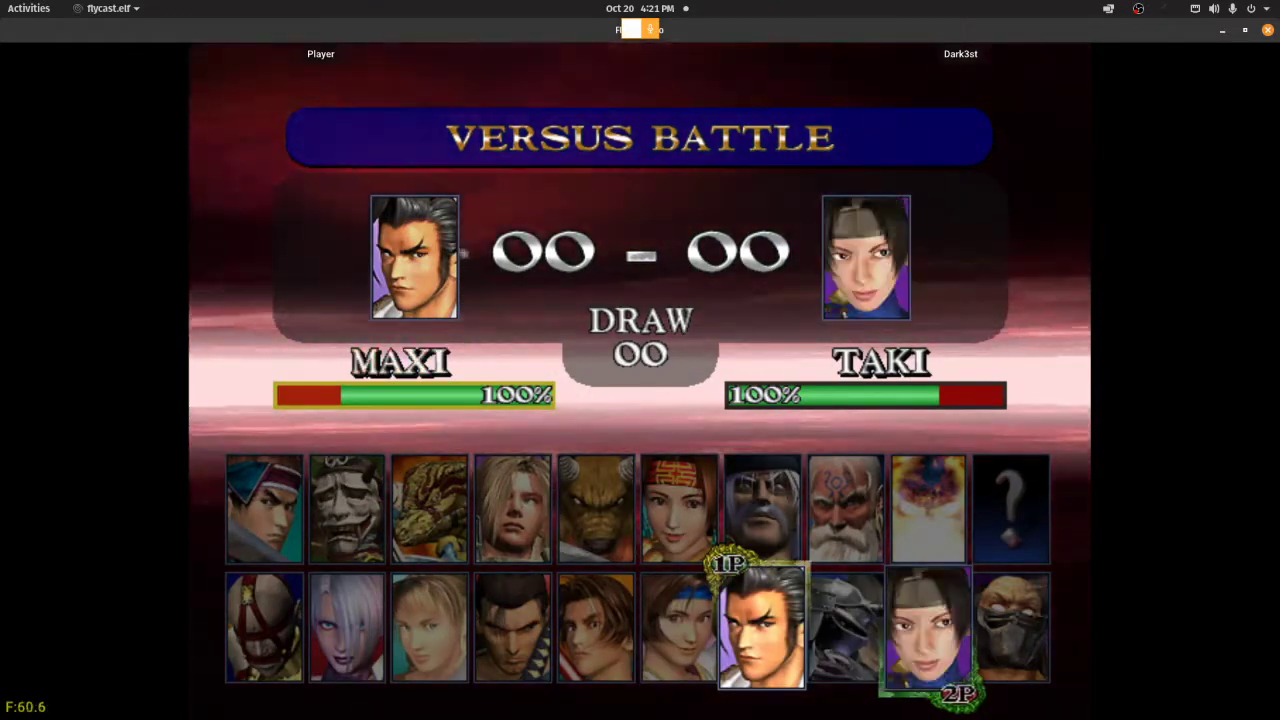
{"action": "key", "text": "x"}
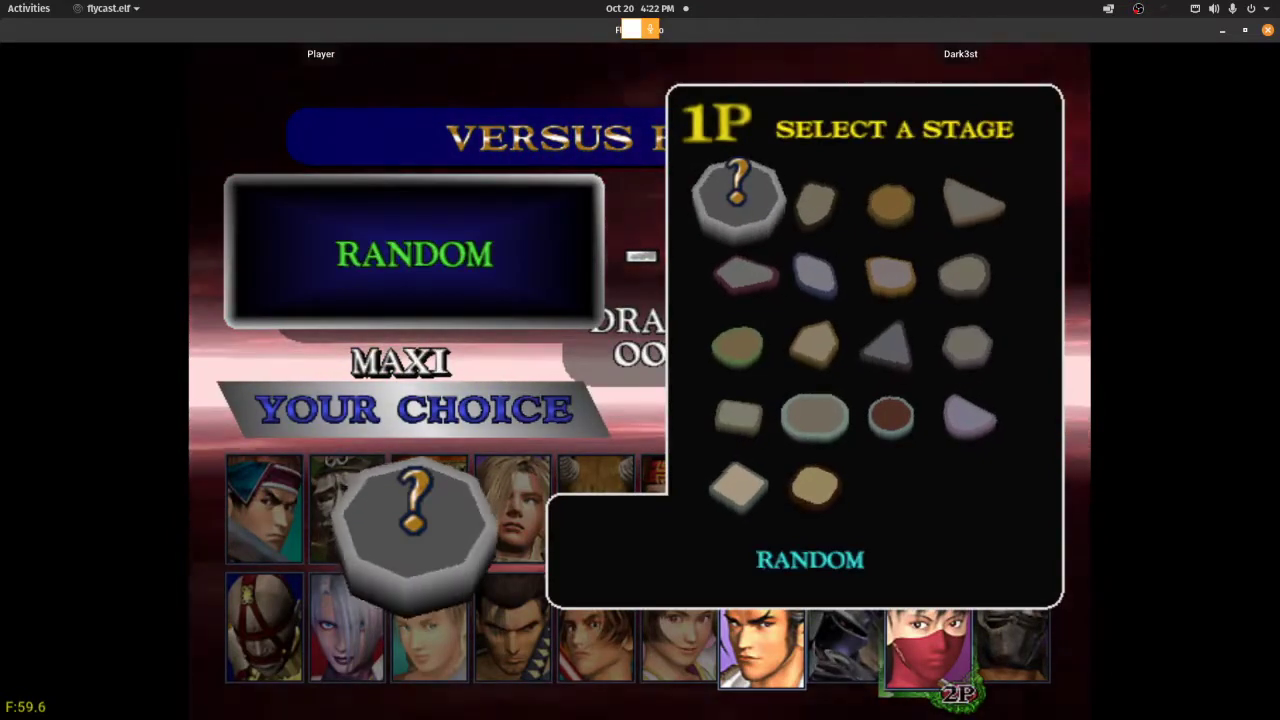
{"action": "key", "text": "x"}
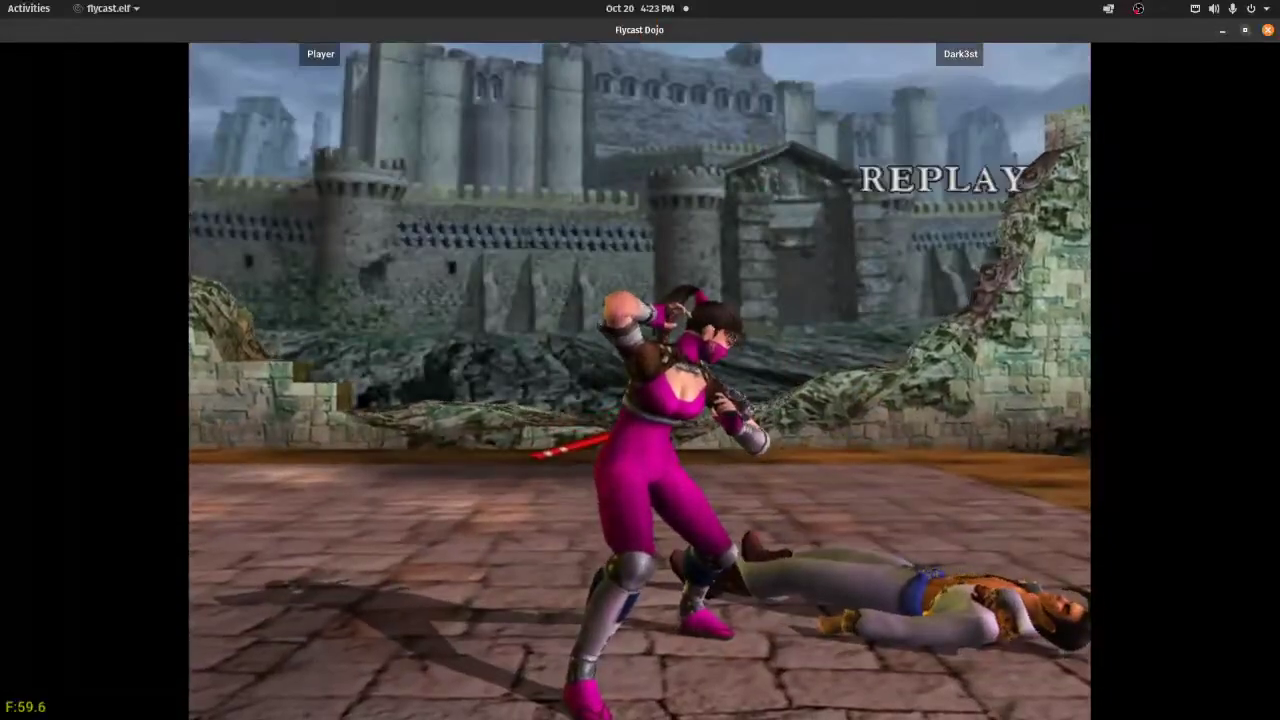
Step: Leave the finished match and launch a Soulcalibur test game to open the keyboard mapping in Flycast Dojo's control settings
{"action": "left_click", "coordinate": [1245, 30]}
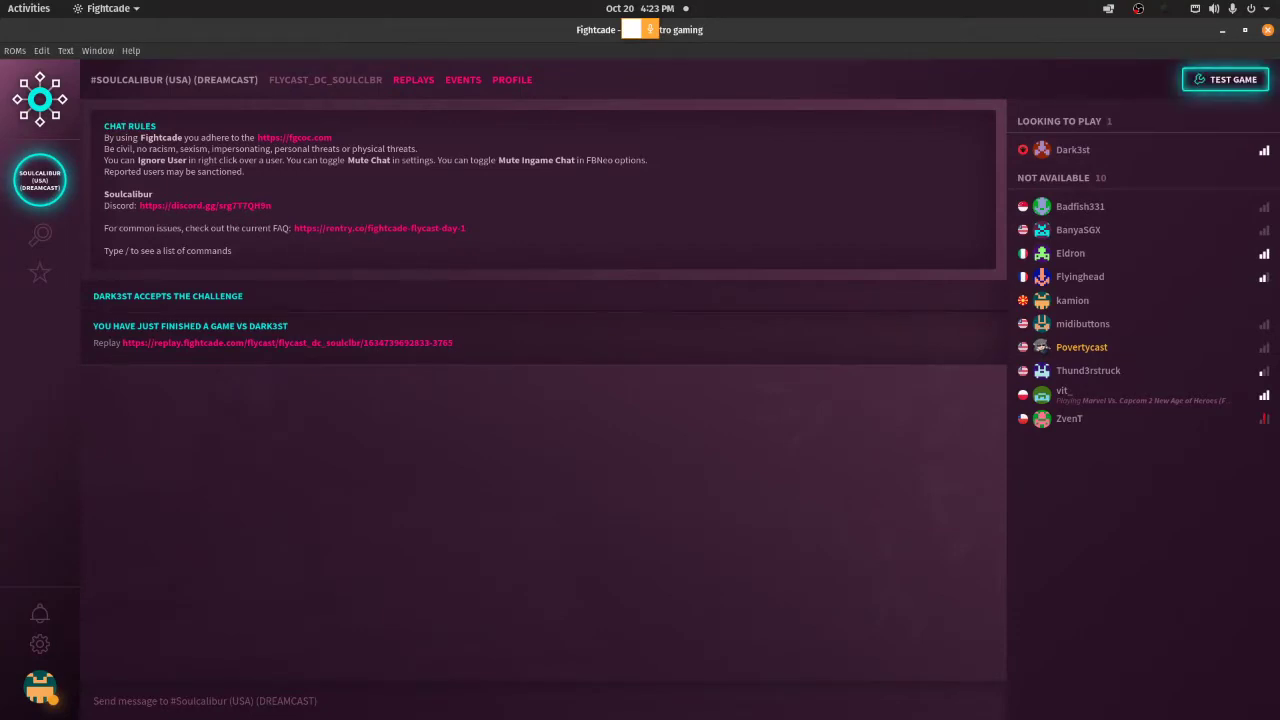
{"action": "left_click", "coordinate": [1225, 79]}
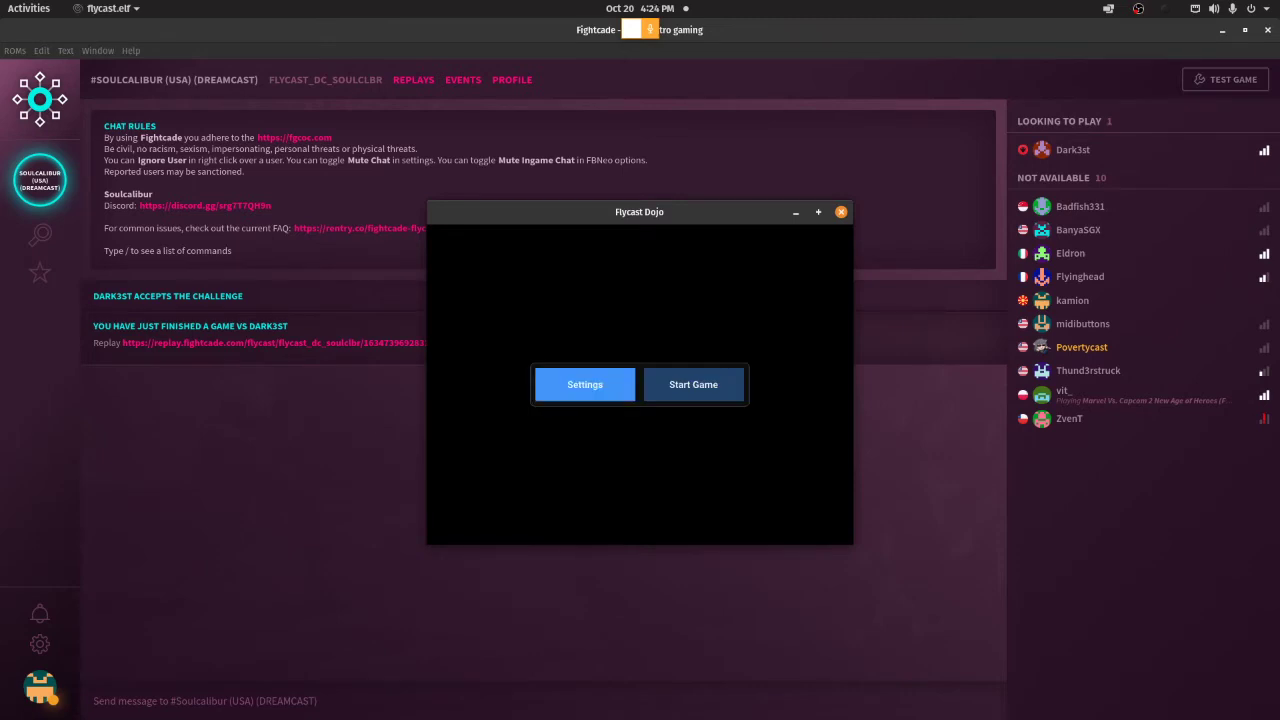
{"action": "left_click", "coordinate": [585, 384]}
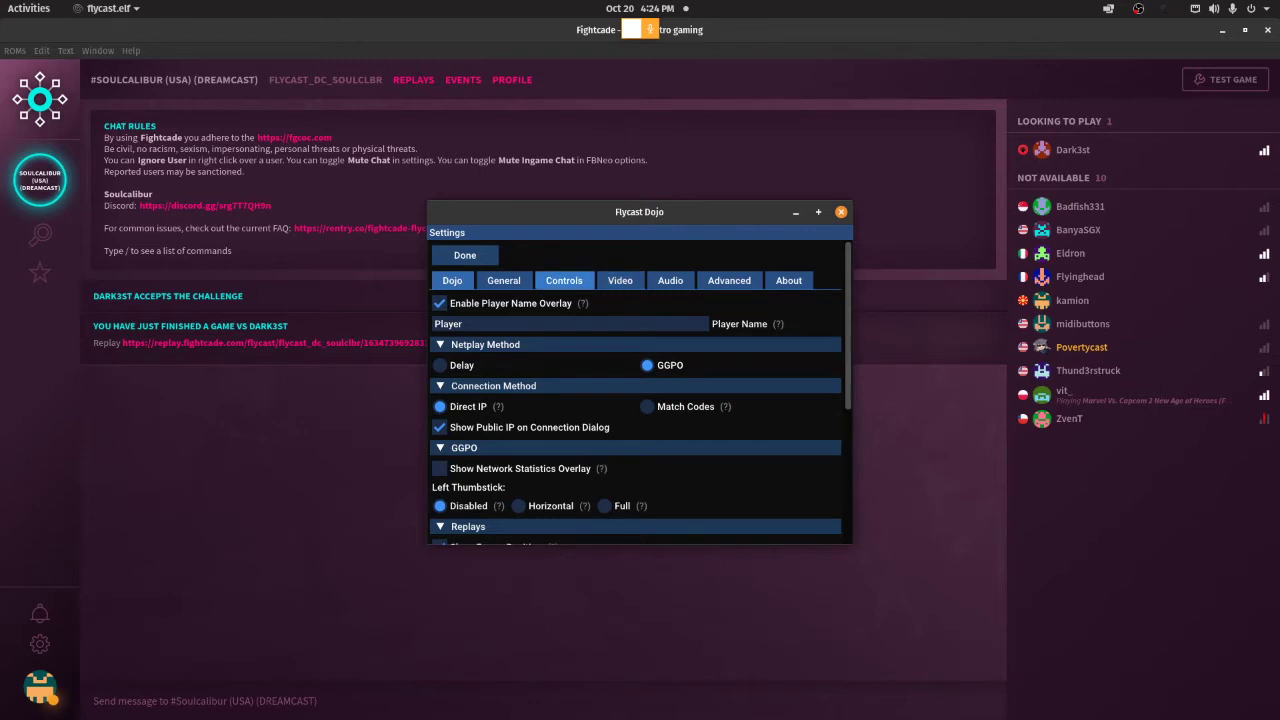
{"action": "left_click", "coordinate": [564, 280]}
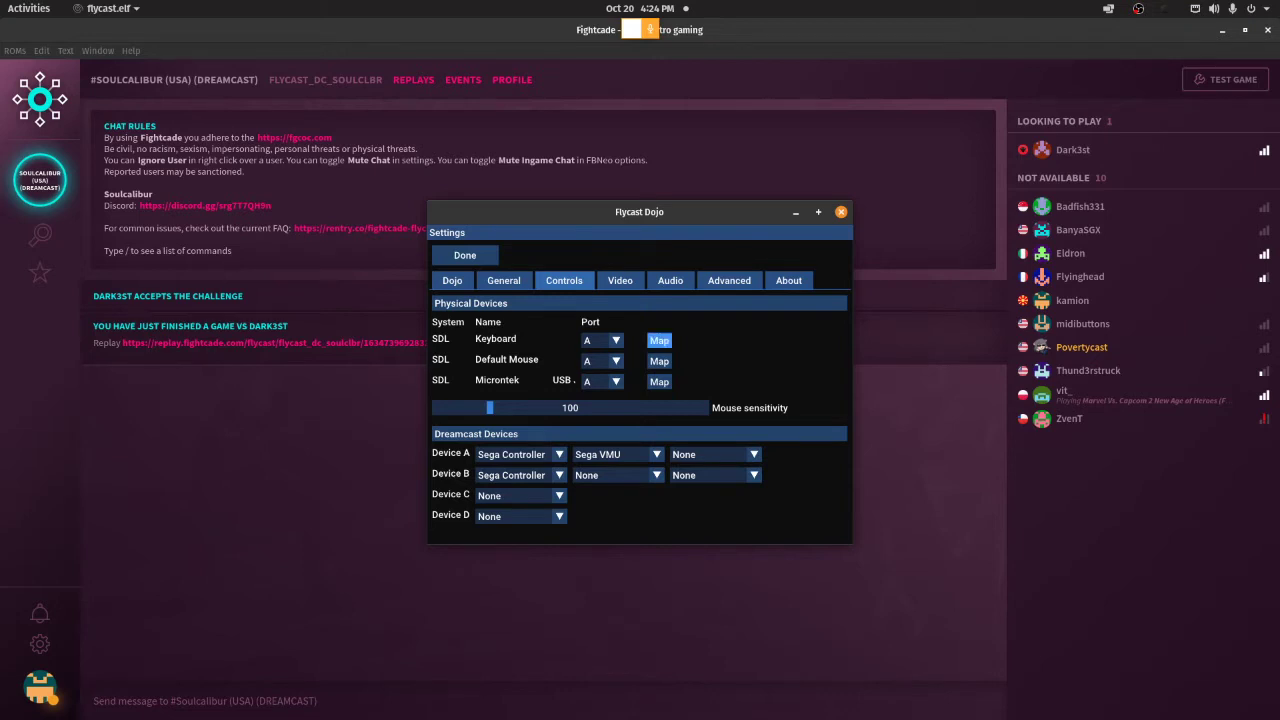
{"action": "left_click", "coordinate": [659, 340]}
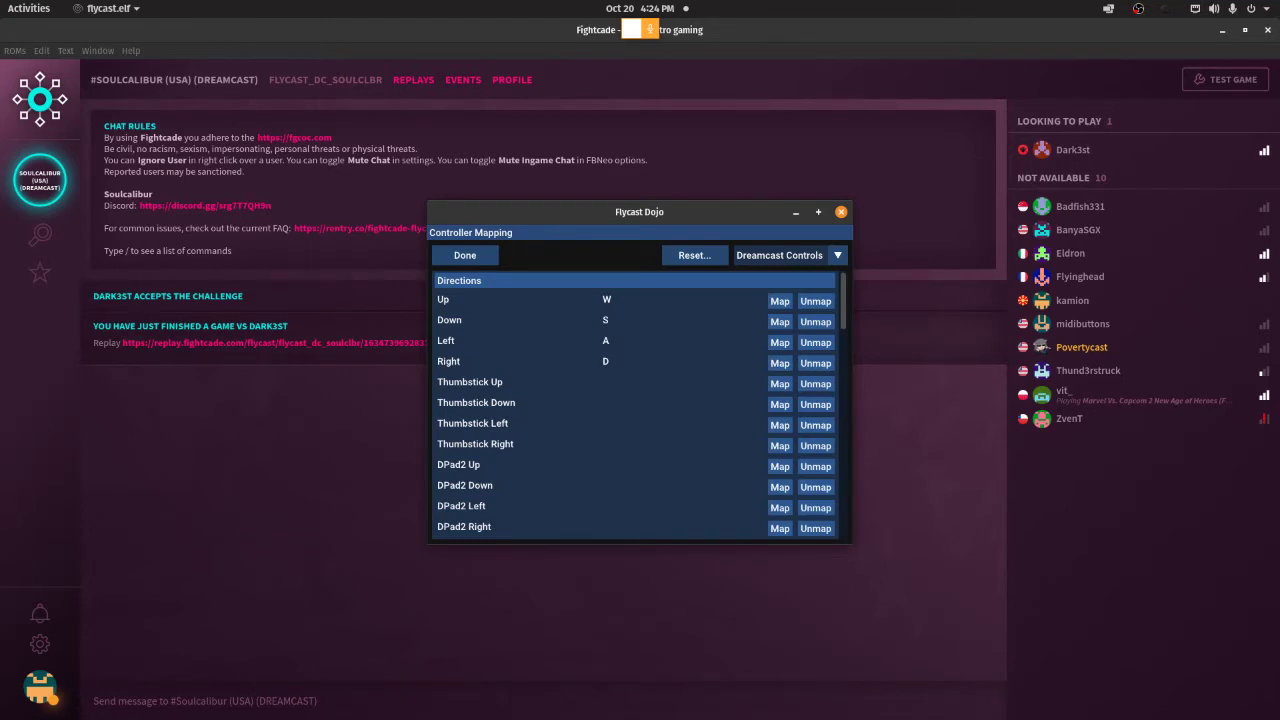
Step: Review the keyboard's Dreamcast Controls mapping, including directions, buttons, triggers, emulator, training mode and macro assignments
{"action": "left_click", "coordinate": [790, 255]}
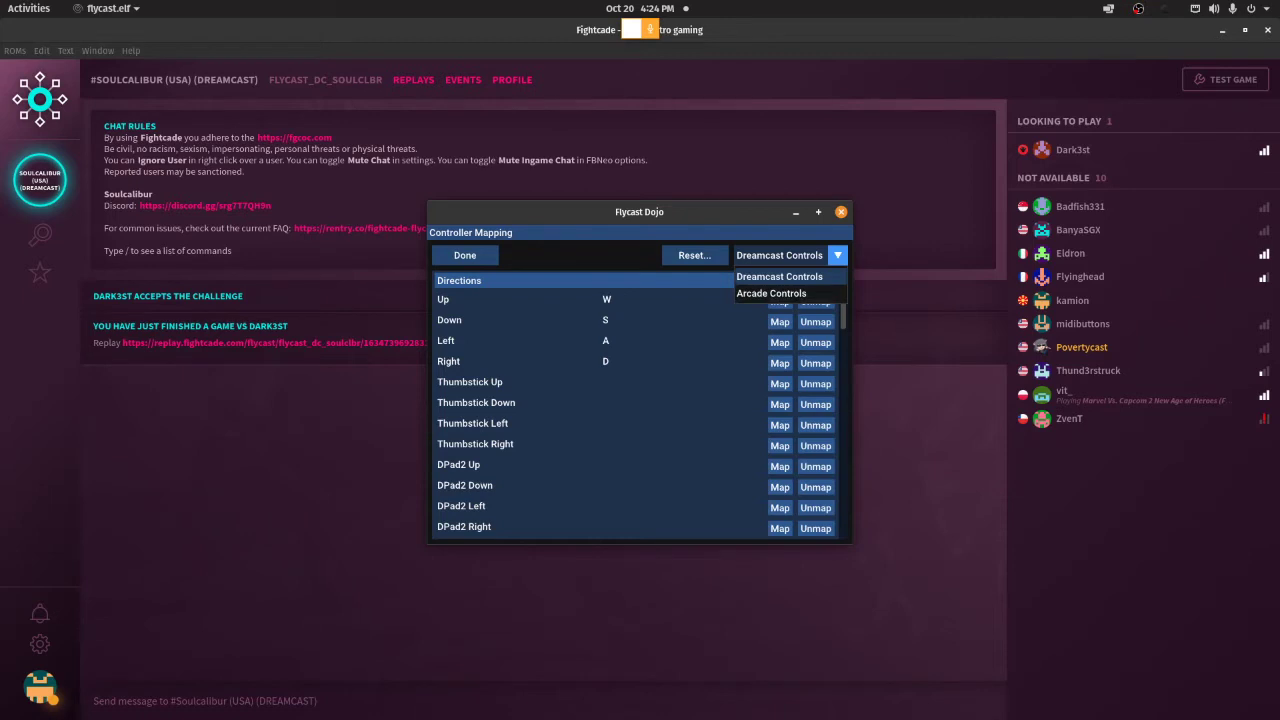
{"action": "left_click", "coordinate": [790, 255]}
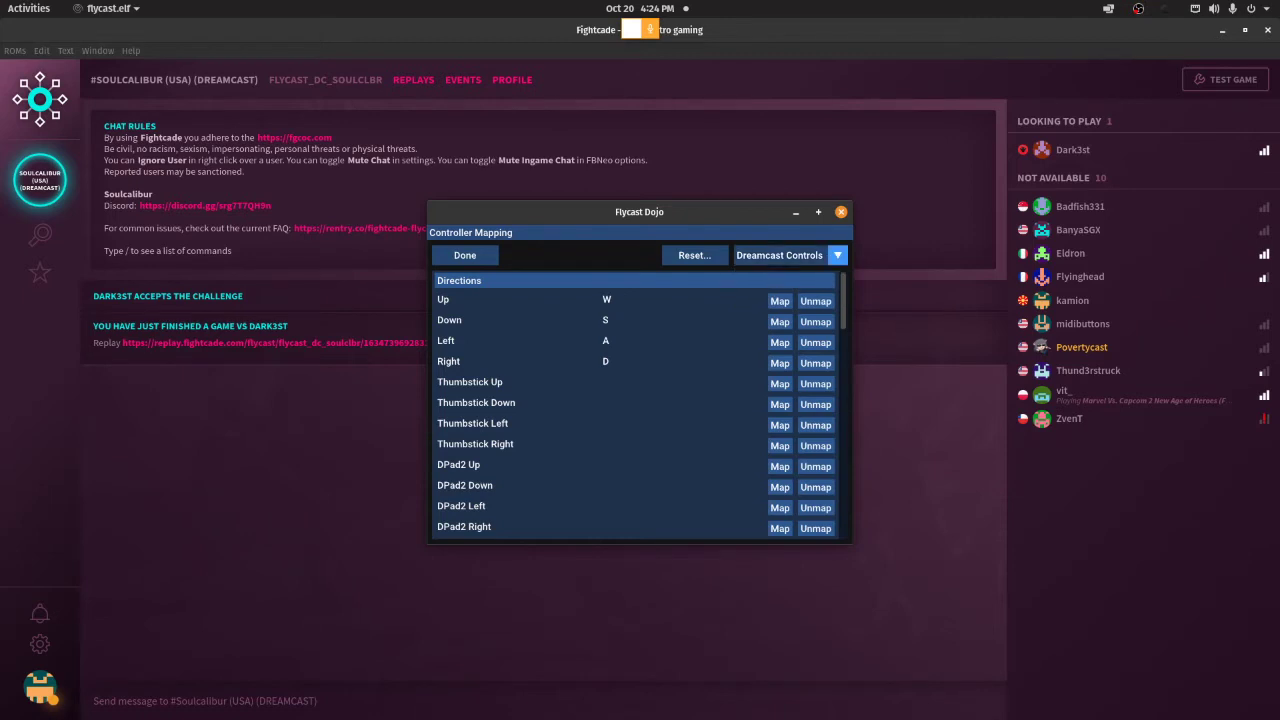
{"action": "scroll", "coordinate": [635, 405], "scroll_direction": "down", "scroll_amount": 5}
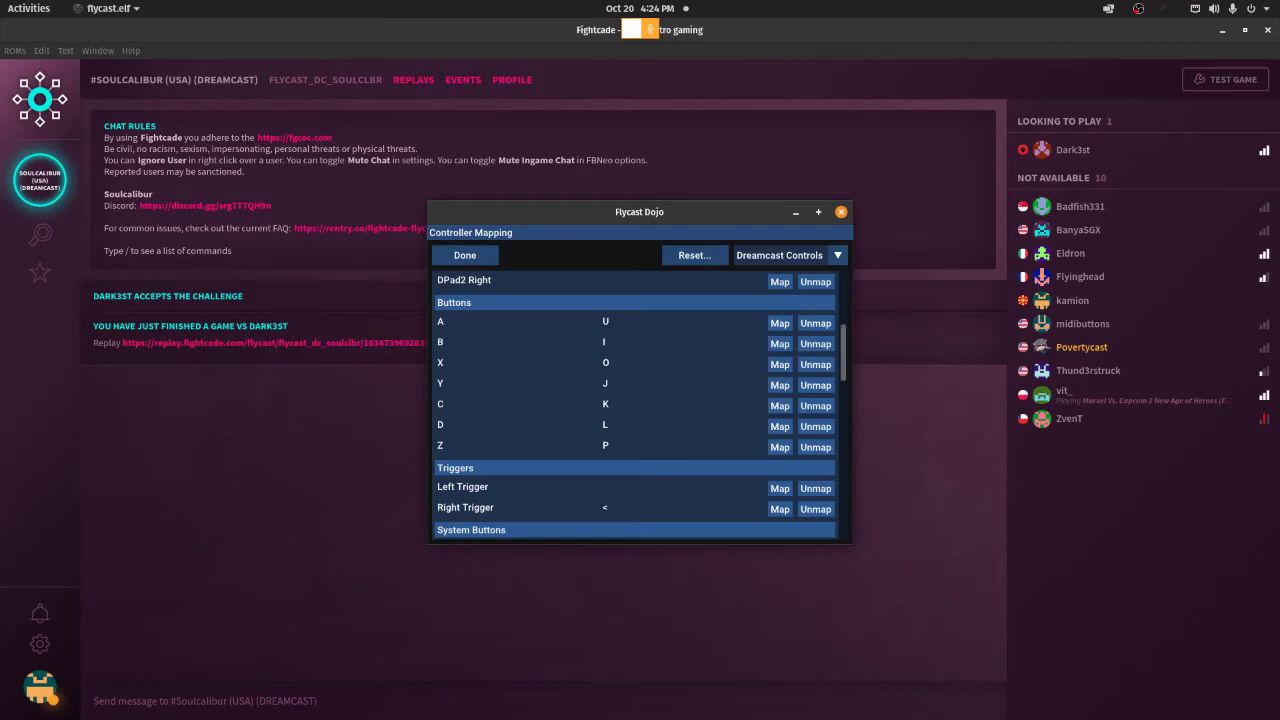
{"action": "scroll", "coordinate": [634, 410], "scroll_direction": "down", "scroll_amount": 3}
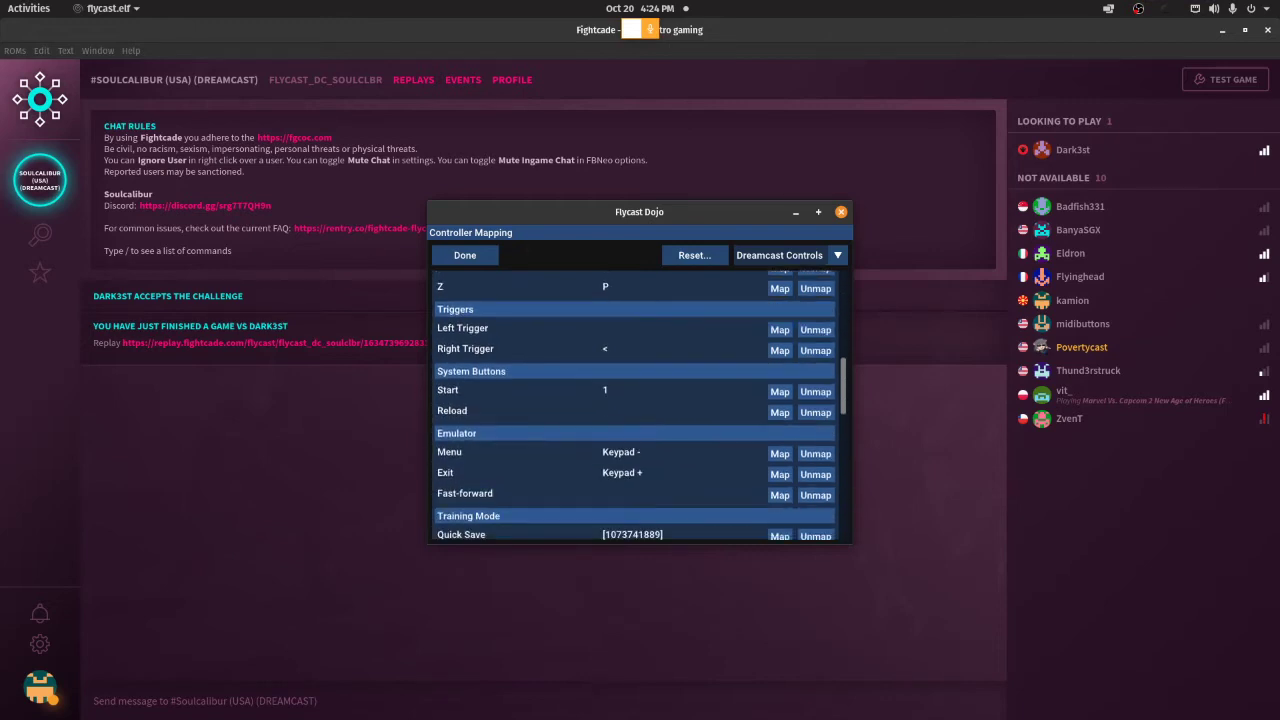
{"action": "scroll", "coordinate": [634, 410], "scroll_direction": "down", "scroll_amount": 6}
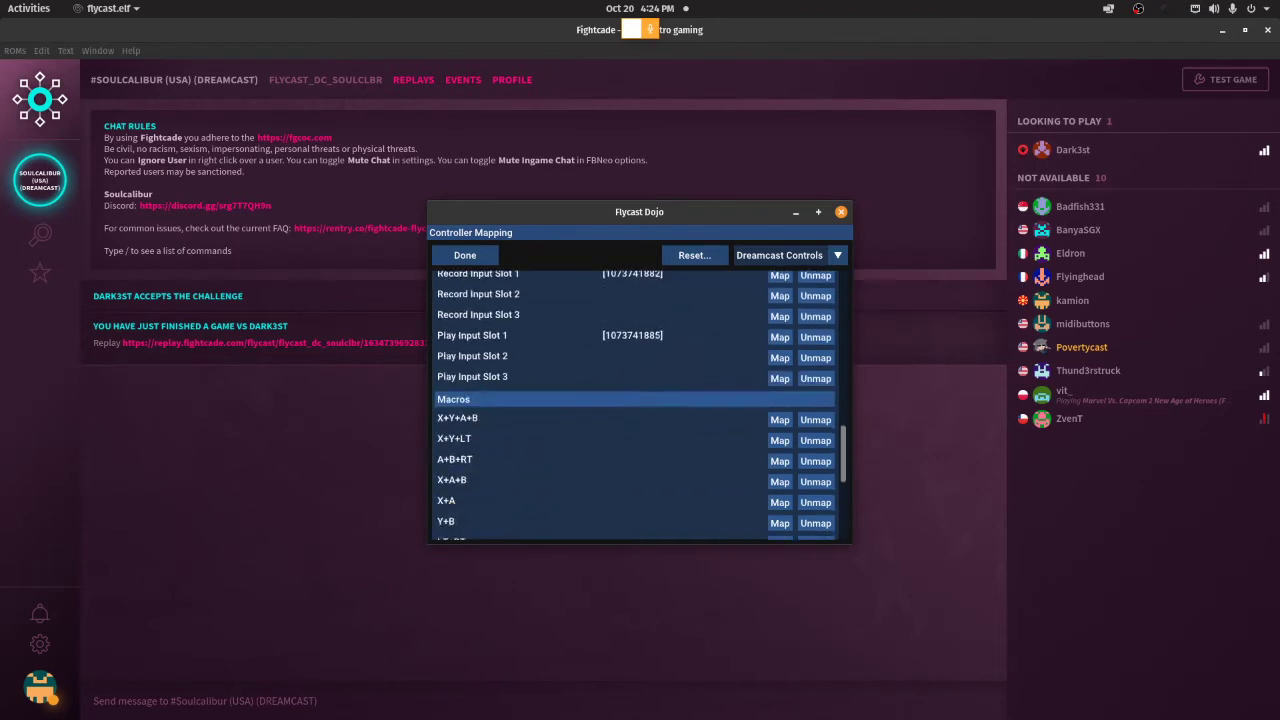
{"action": "scroll", "coordinate": [634, 410], "scroll_direction": "up", "scroll_amount": 10}
{"action": "scroll", "coordinate": [634, 410], "scroll_direction": "up", "scroll_amount": 3}
{"action": "scroll", "coordinate": [634, 410], "scroll_direction": "down", "scroll_amount": 15}
{"action": "scroll", "coordinate": [634, 410], "scroll_direction": "up", "scroll_amount": 3}
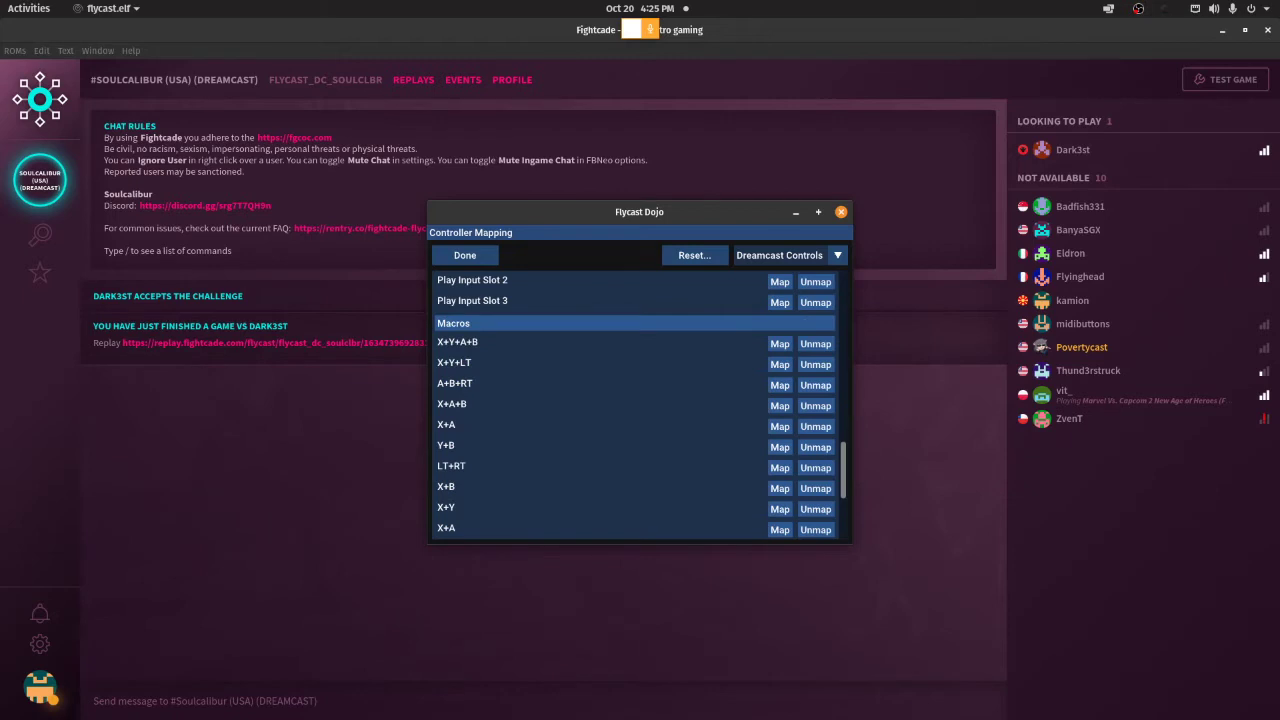
{"action": "scroll", "coordinate": [634, 410], "scroll_direction": "up", "scroll_amount": 1}
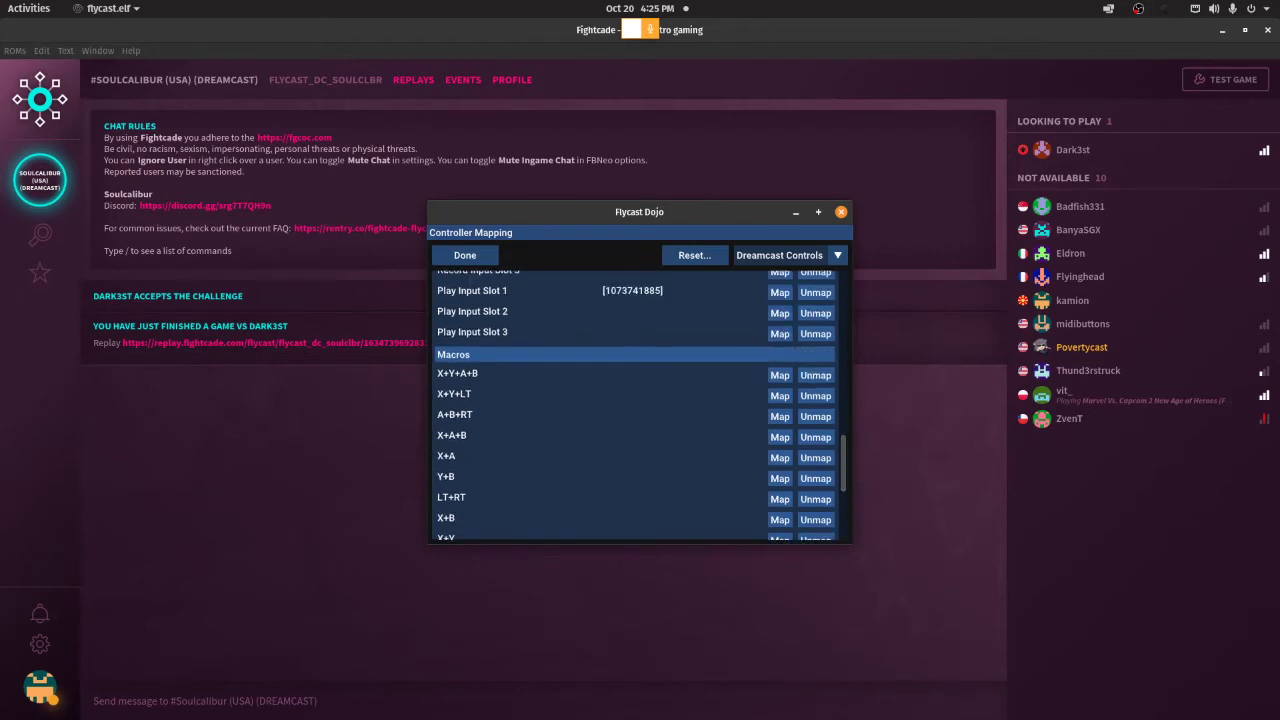
{"action": "scroll", "coordinate": [634, 410], "scroll_direction": "up", "scroll_amount": 5}
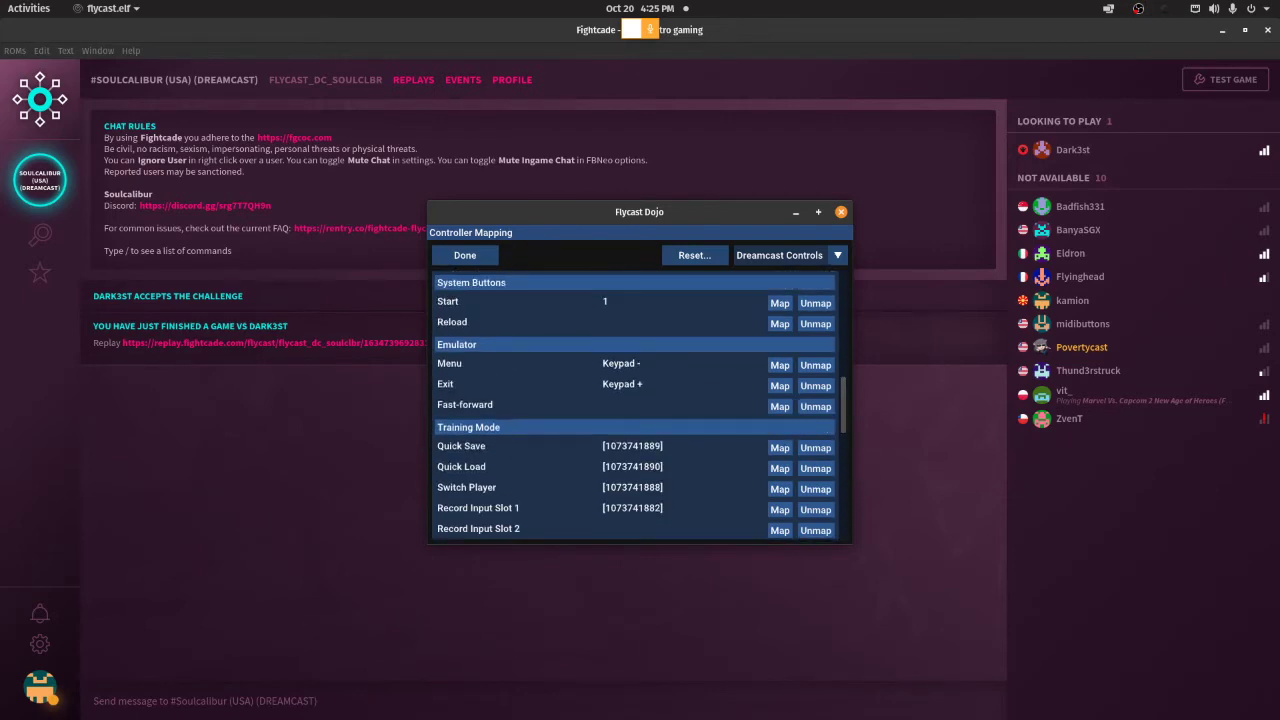
{"action": "scroll", "coordinate": [634, 410], "scroll_direction": "up", "scroll_amount": 5}
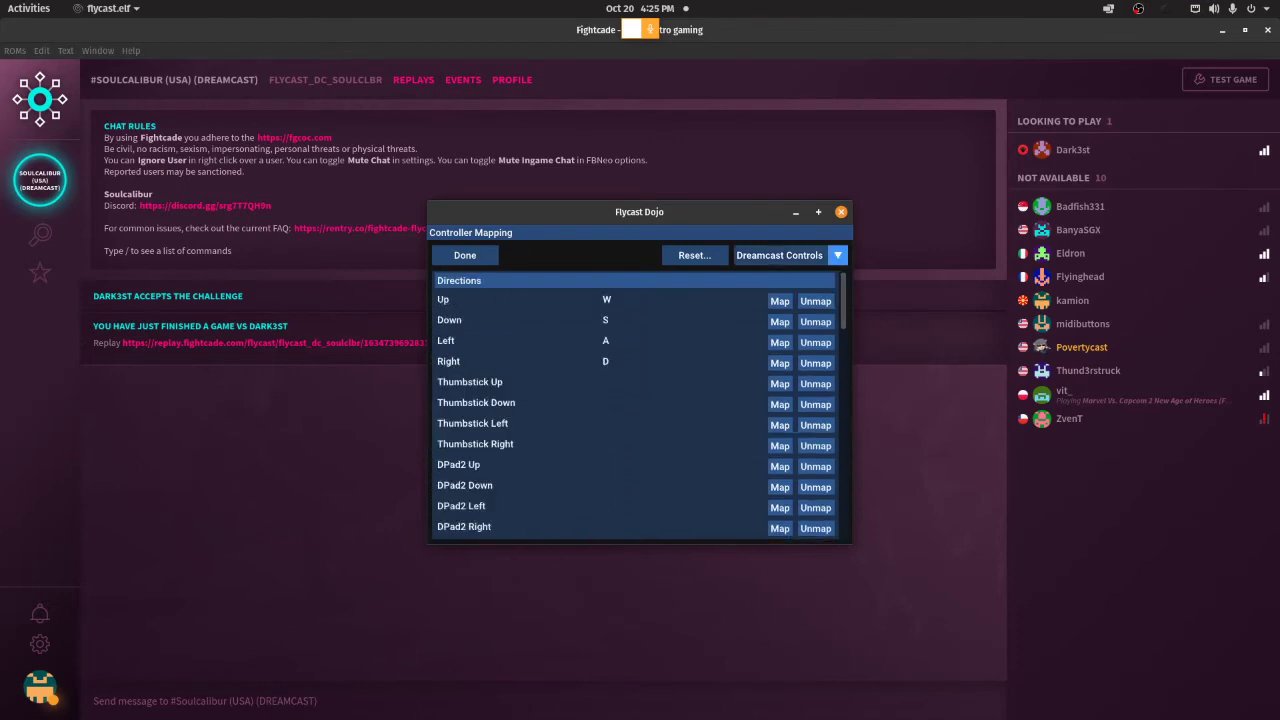
Step: Switch the keyboard mapping to Arcade Controls, review its button, trigger and system assignments, and close the mapping
{"action": "left_click", "coordinate": [790, 255]}
{"action": "left_click", "coordinate": [771, 293]}
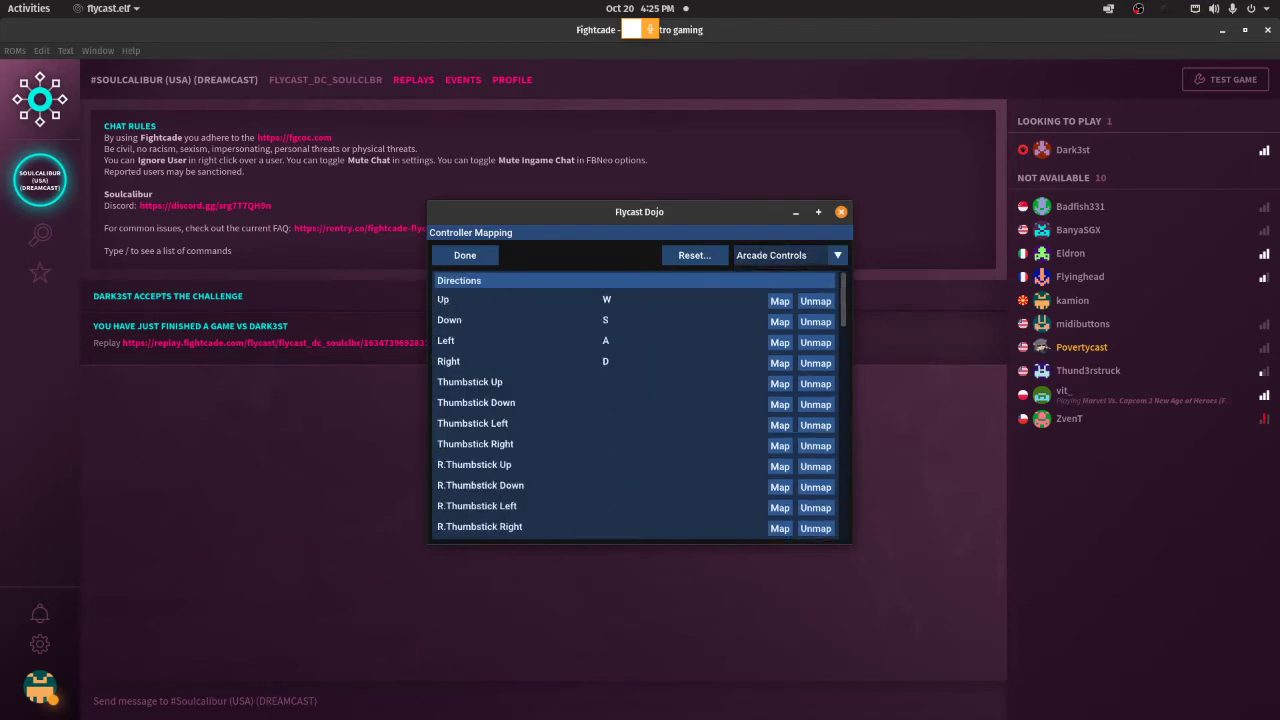
{"action": "scroll", "coordinate": [635, 405], "scroll_direction": "down", "scroll_amount": 2}
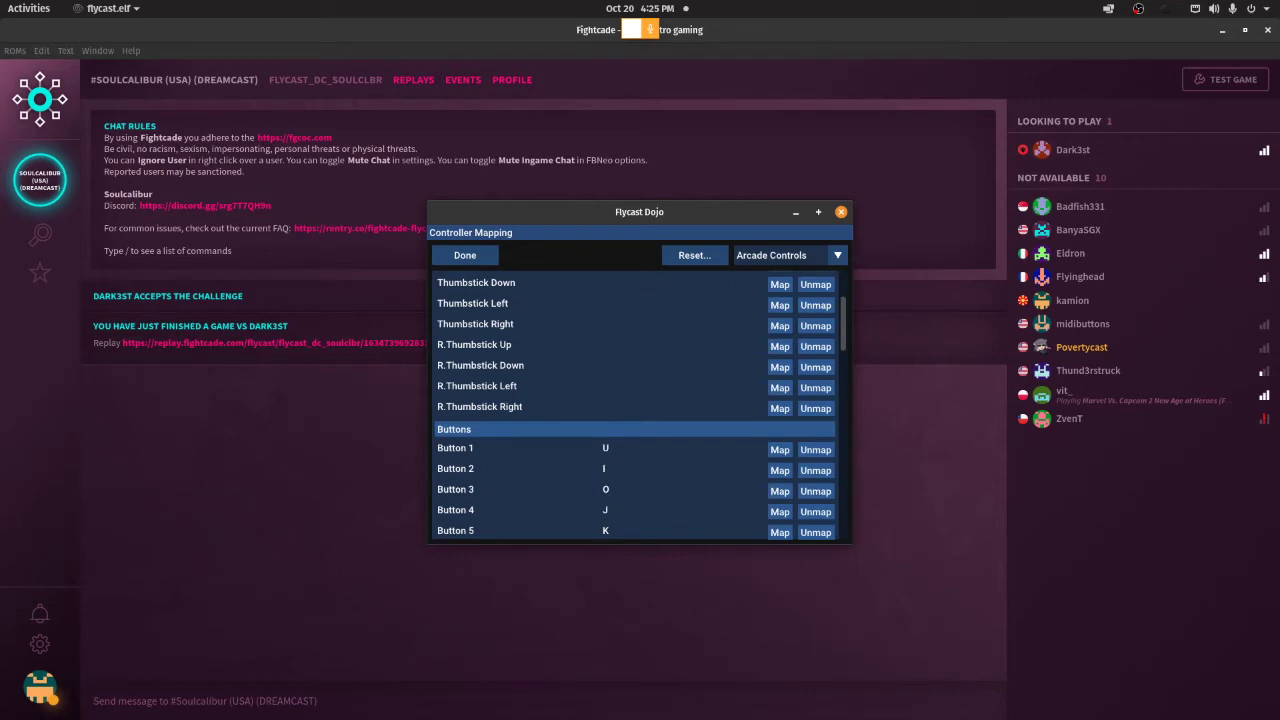
{"action": "scroll", "coordinate": [635, 405], "scroll_direction": "down", "scroll_amount": 2}
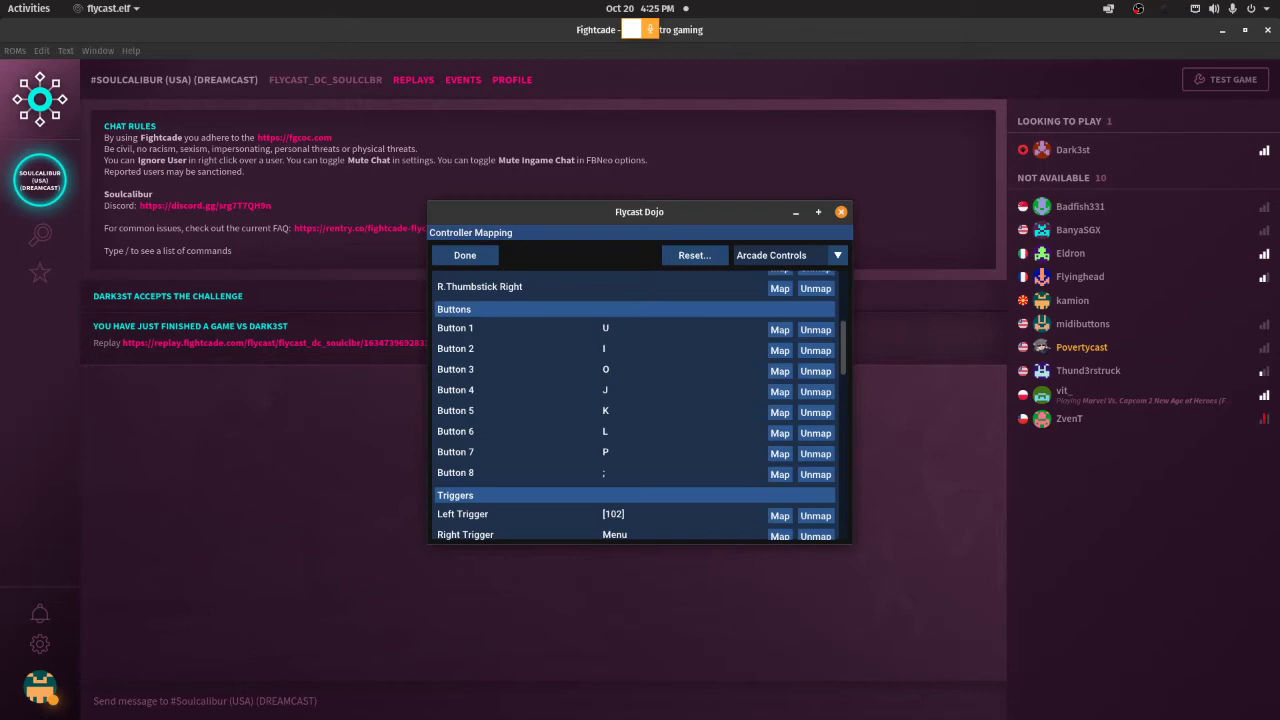
{"action": "scroll", "coordinate": [635, 405], "scroll_direction": "up", "scroll_amount": 1}
{"action": "scroll", "coordinate": [635, 405], "scroll_direction": "down", "scroll_amount": 5}
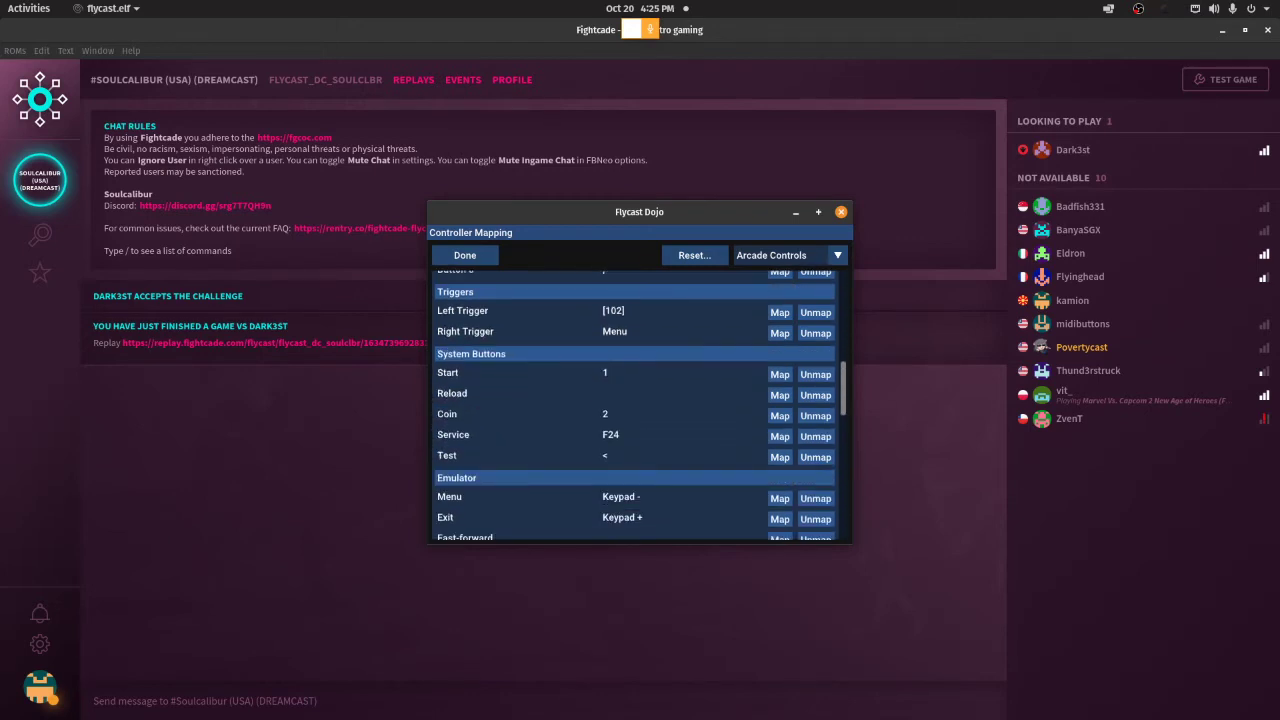
{"action": "scroll", "coordinate": [635, 405], "scroll_direction": "down", "scroll_amount": 2}
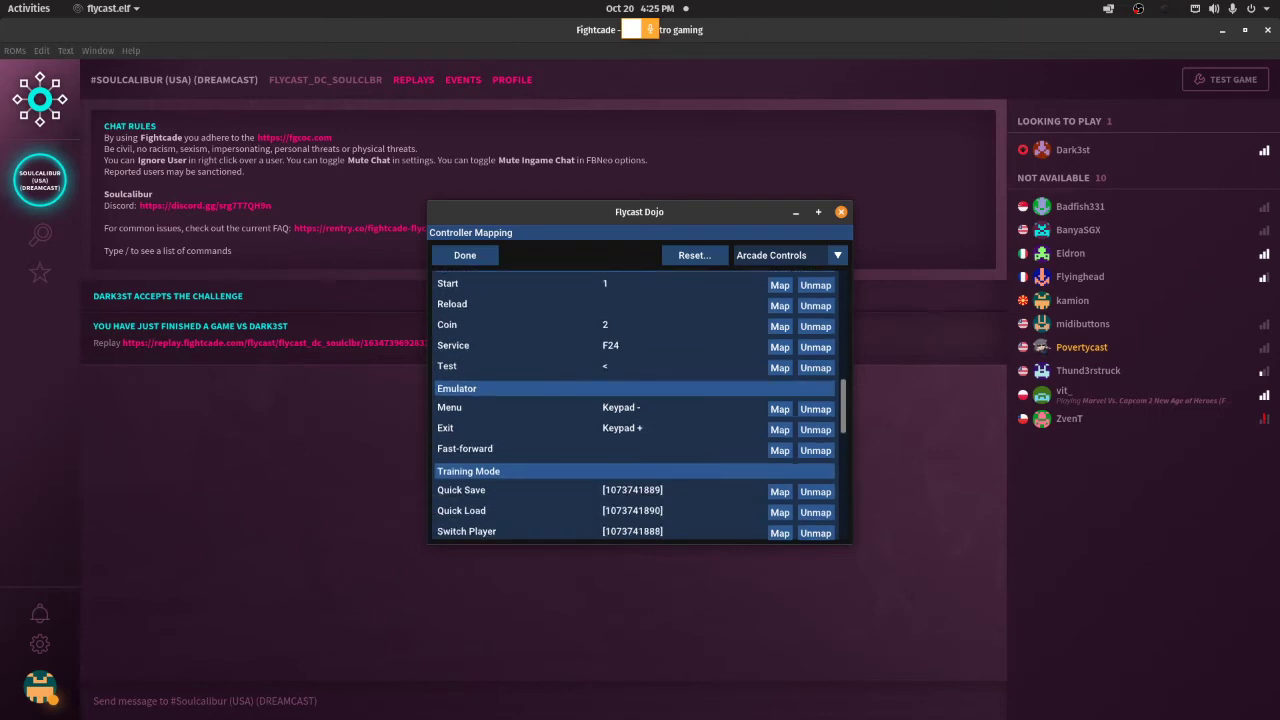
{"action": "scroll", "coordinate": [635, 405], "scroll_direction": "up", "scroll_amount": 7}
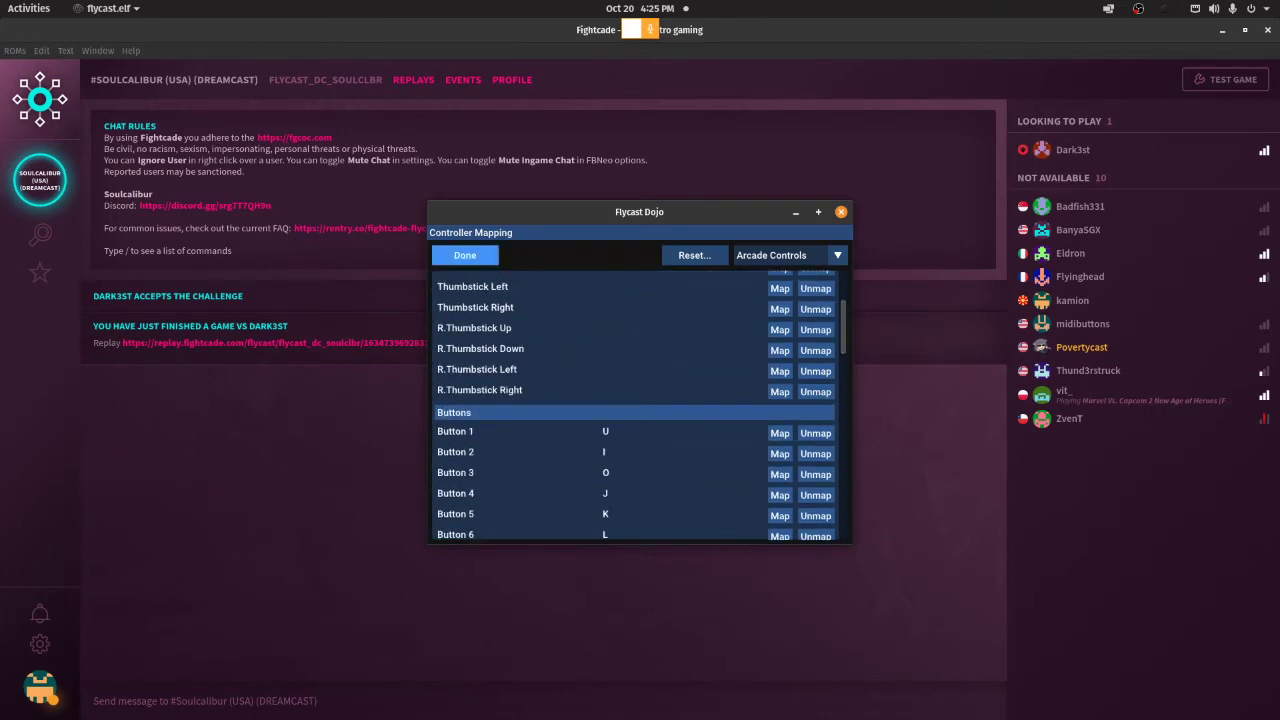
{"action": "left_click", "coordinate": [465, 255]}
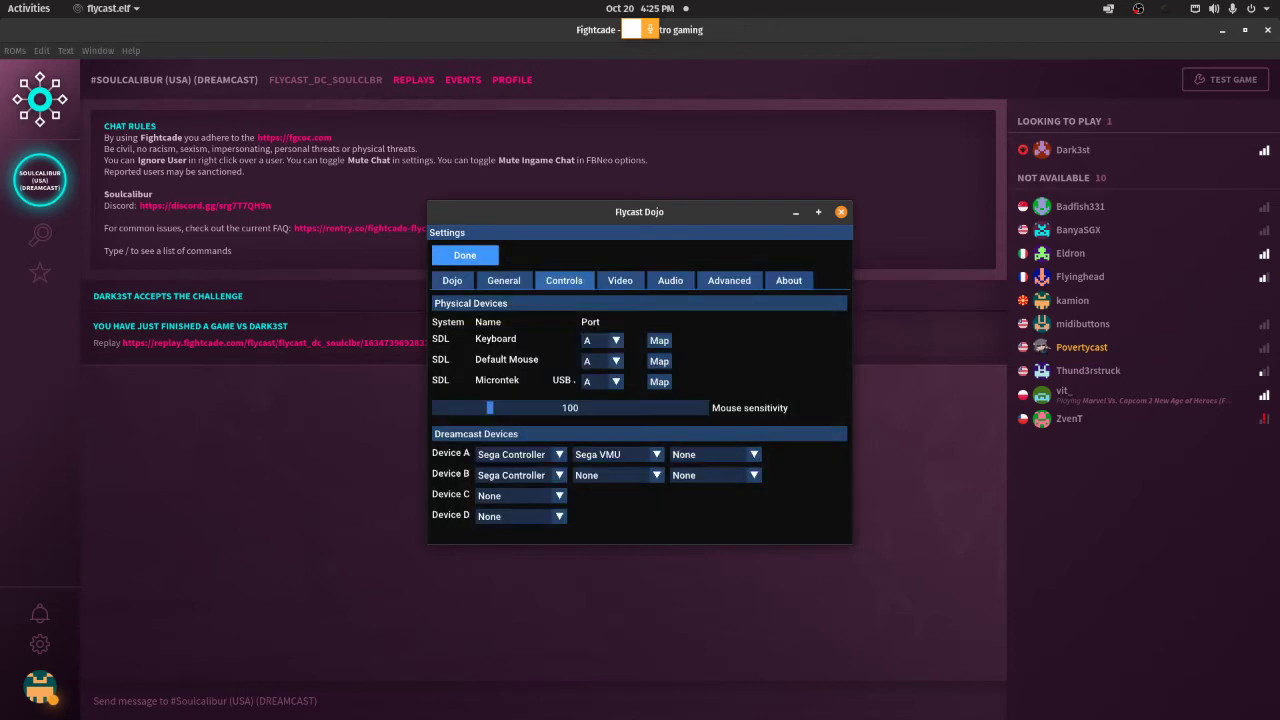
Step: Review Flycast Dojo's video settings, from transparent sorting and rendering options to graphics API and texture upscaling, and close the emulator
{"action": "left_click", "coordinate": [620, 280]}
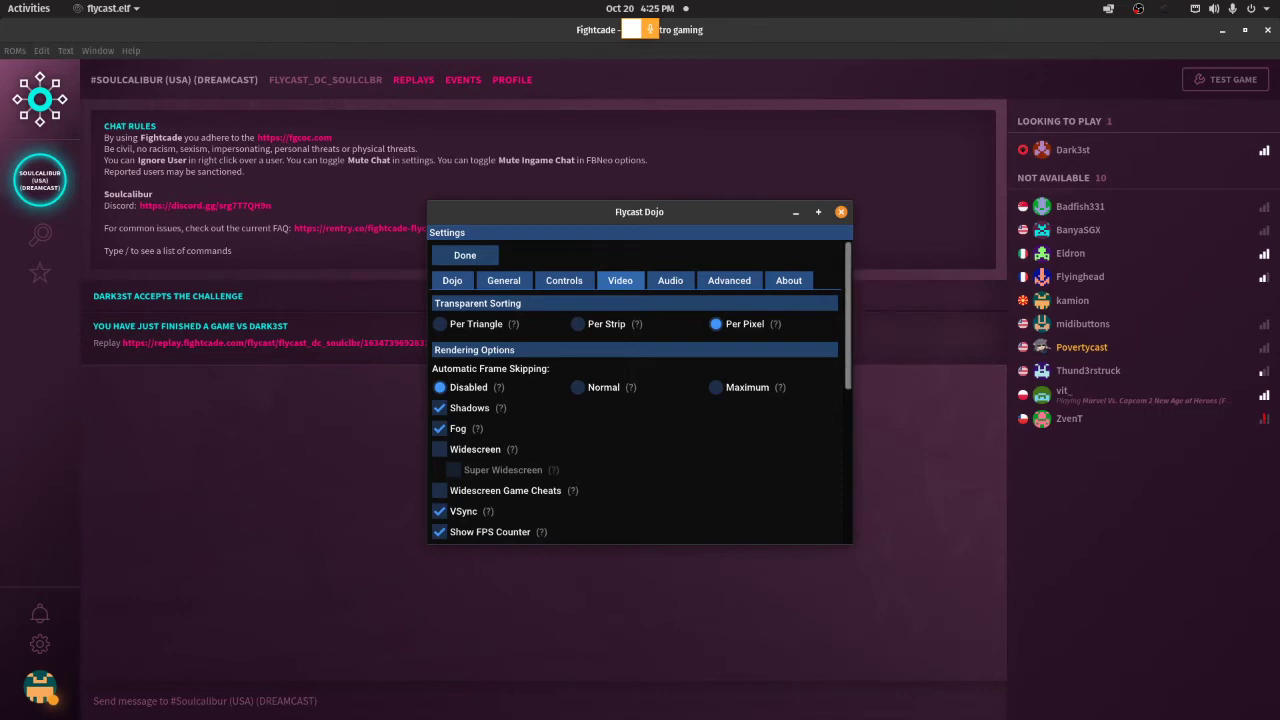
{"action": "scroll", "coordinate": [640, 390], "scroll_direction": "down", "scroll_amount": 5}
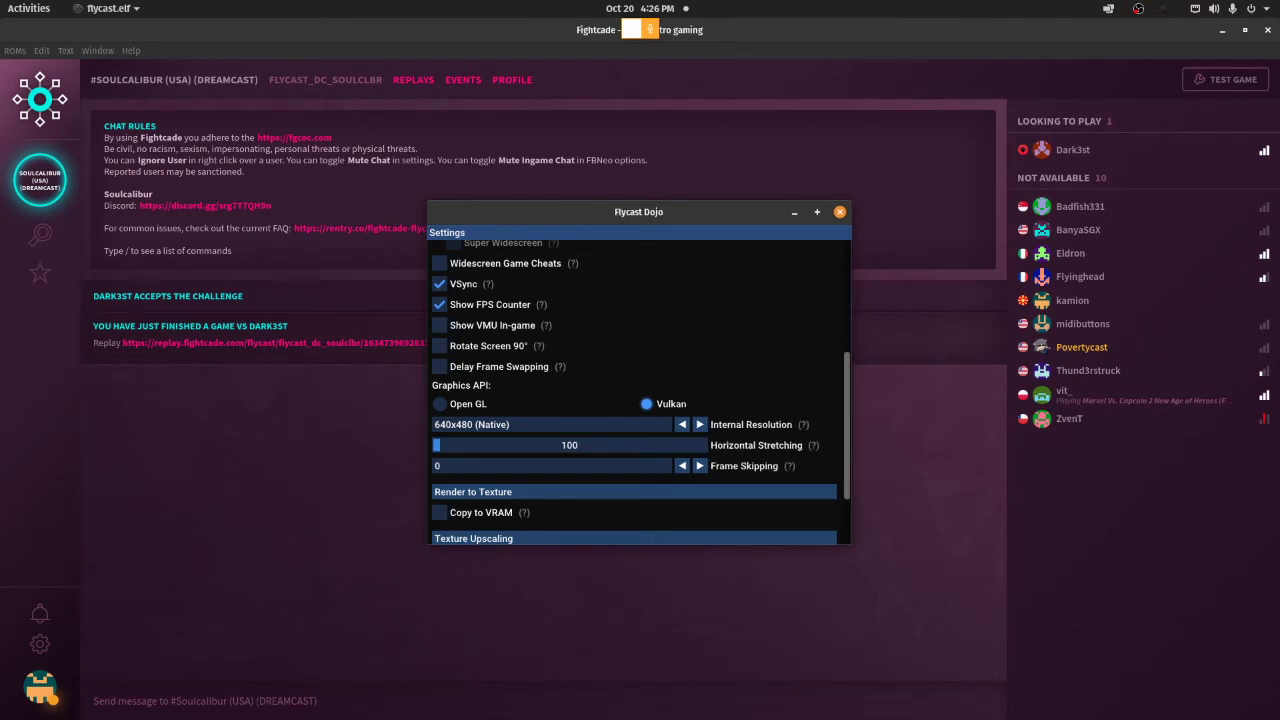
{"action": "scroll", "coordinate": [640, 390], "scroll_direction": "up", "scroll_amount": 5}
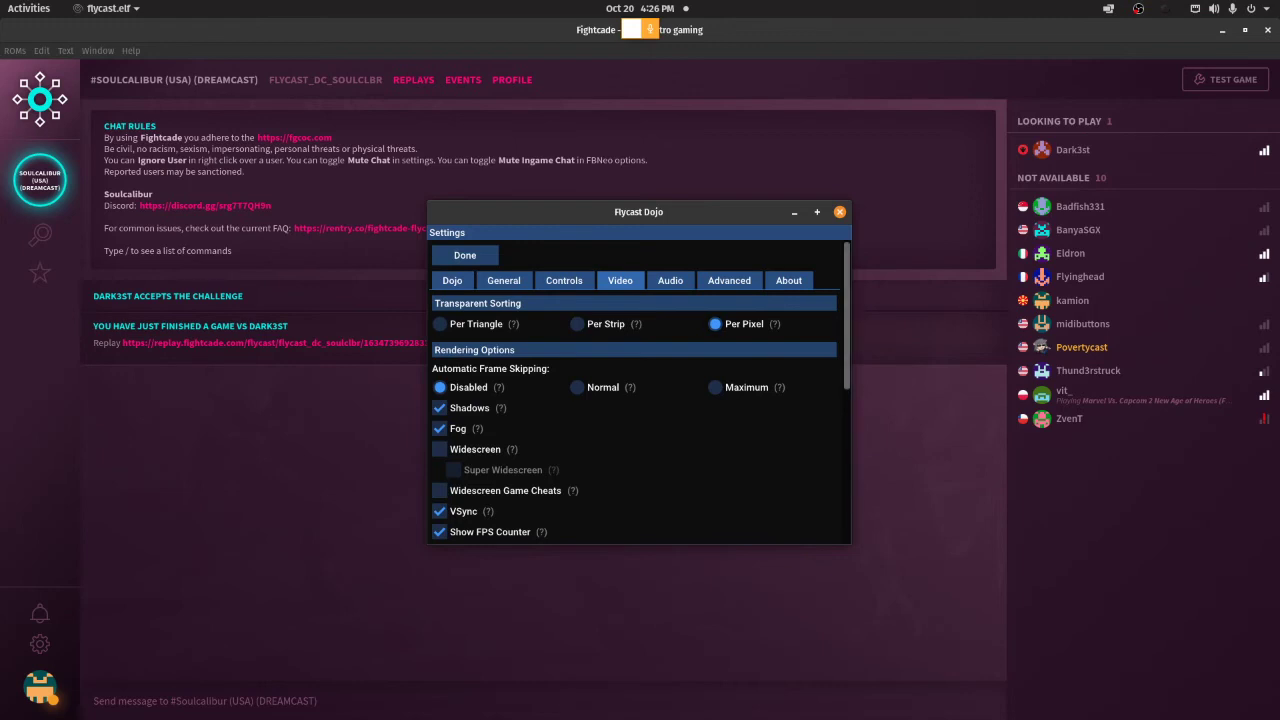
{"action": "scroll", "coordinate": [640, 390], "scroll_direction": "down", "scroll_amount": 5}
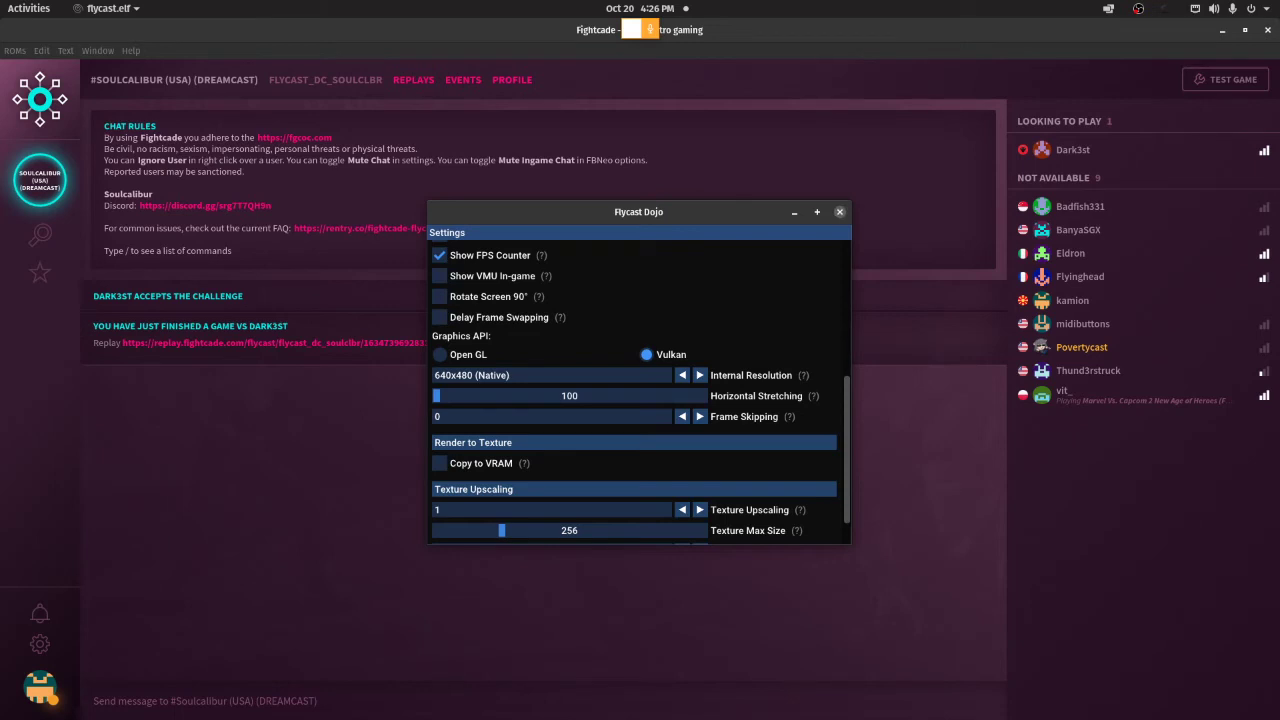
{"action": "left_click", "coordinate": [840, 212]}
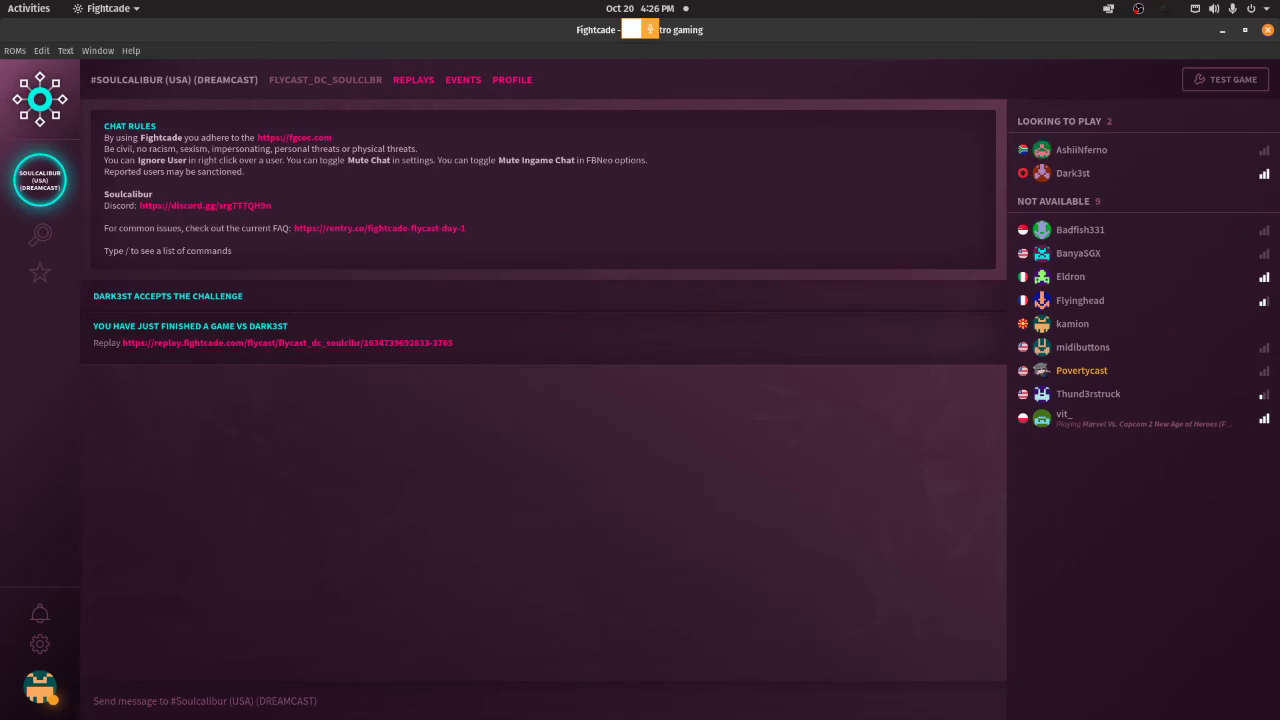
Step: Switch to Files, open the flycast folder inside Fightcade's emulator folder, and select the emu.cfg file
{"action": "left_click", "coordinate": [28, 8]}
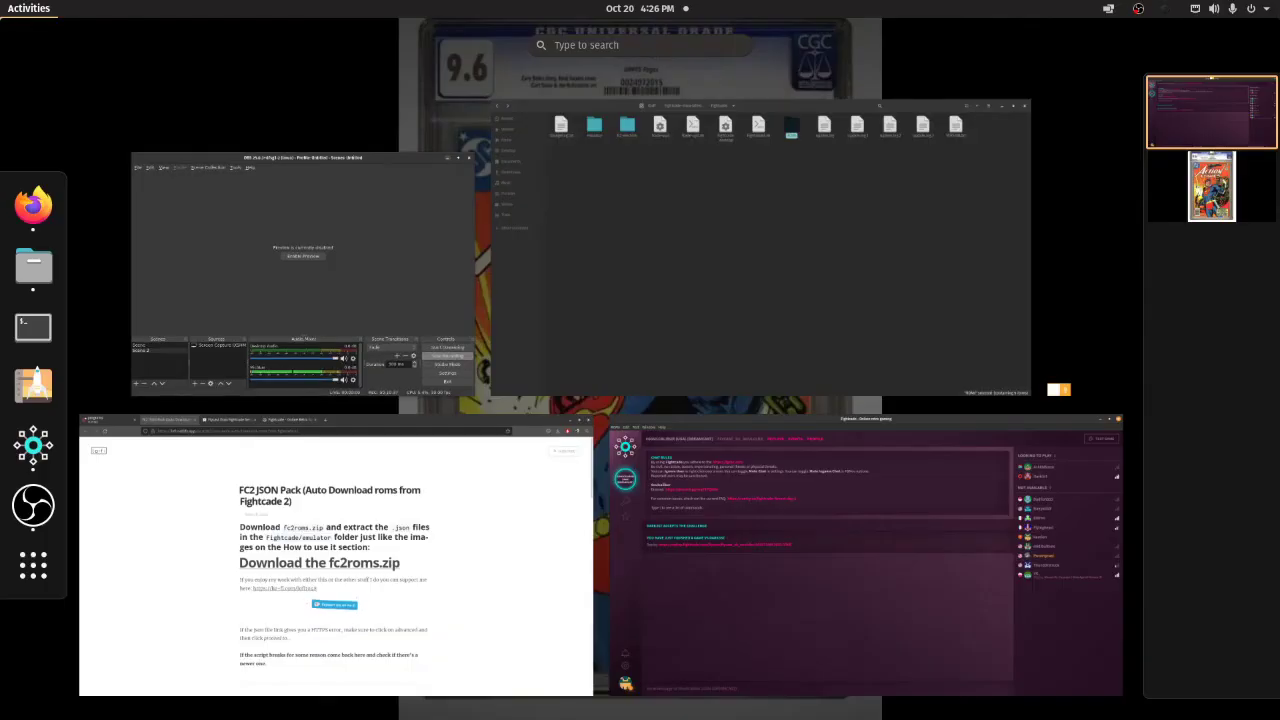
{"action": "left_click", "coordinate": [720, 248]}
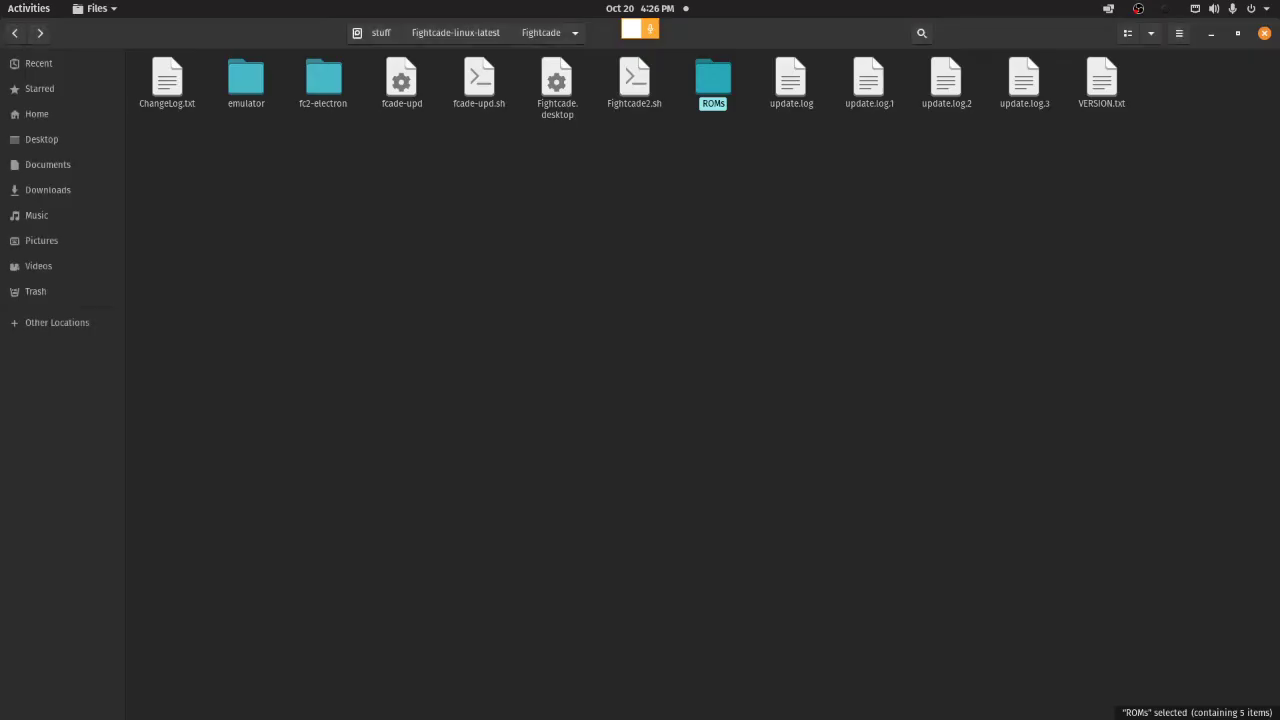
{"action": "left_click", "coordinate": [15, 33]}
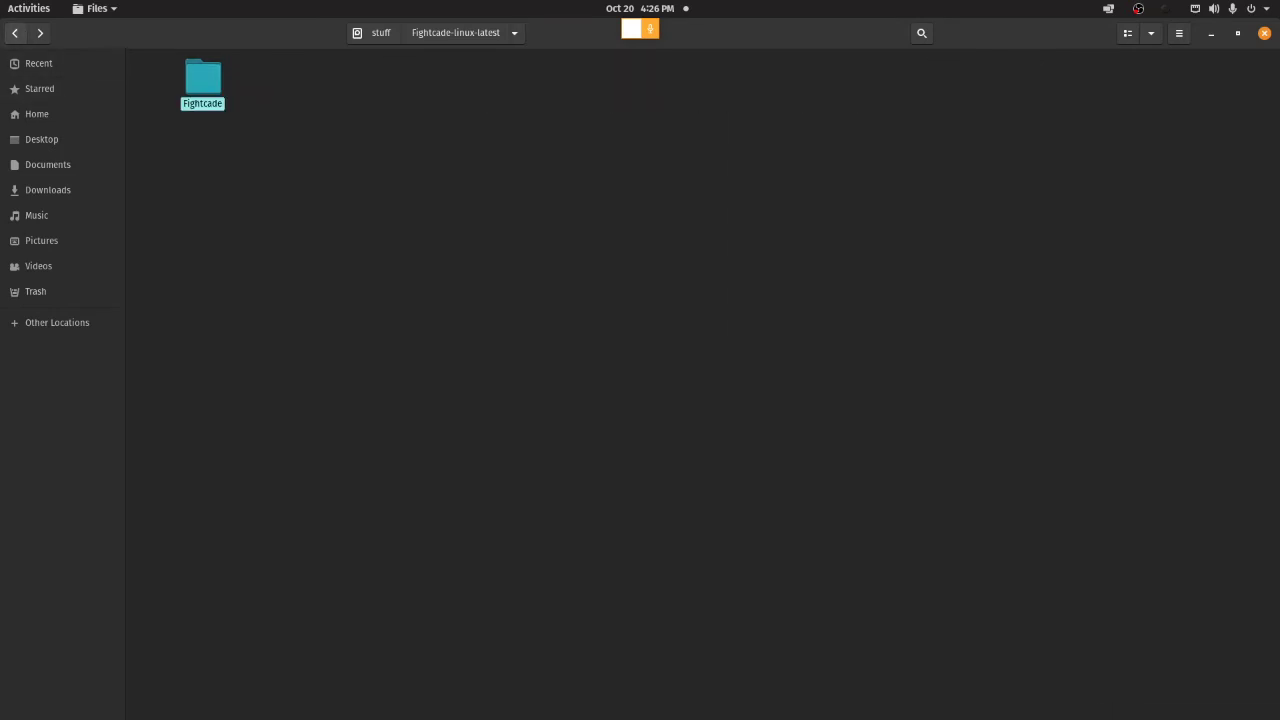
{"action": "key", "text": "Return"}
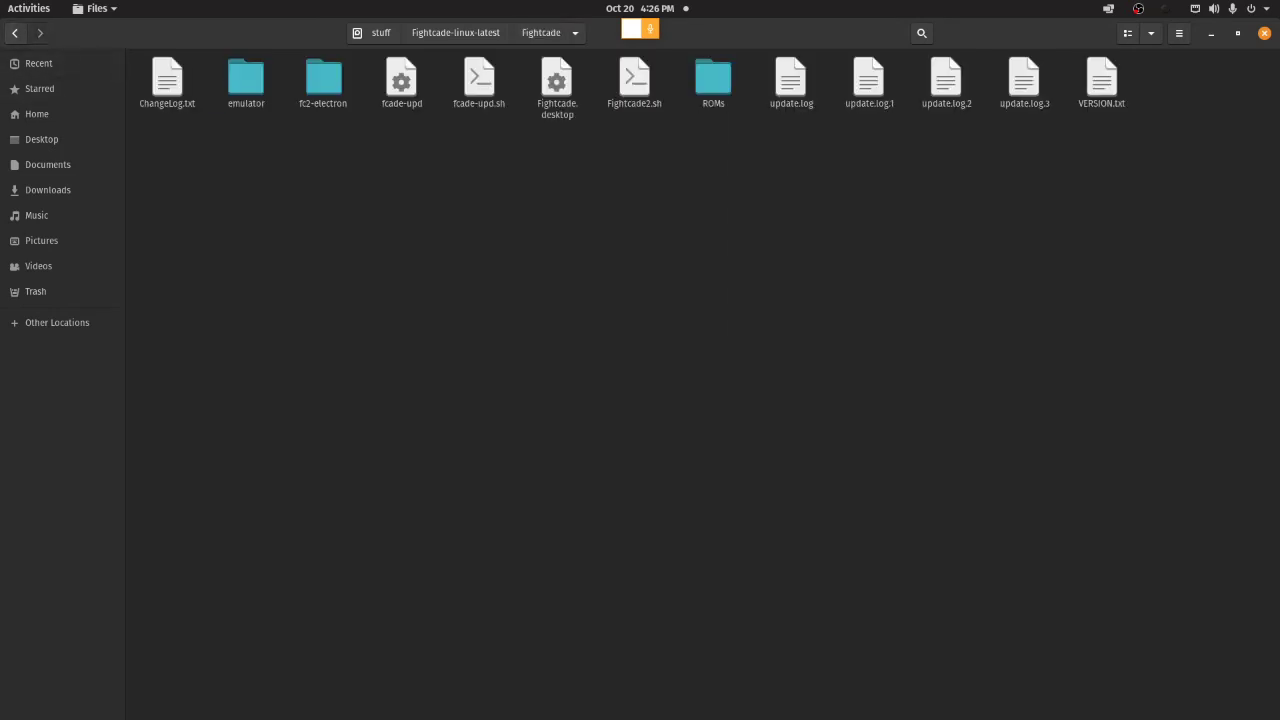
{"action": "double_click", "coordinate": [246, 79]}
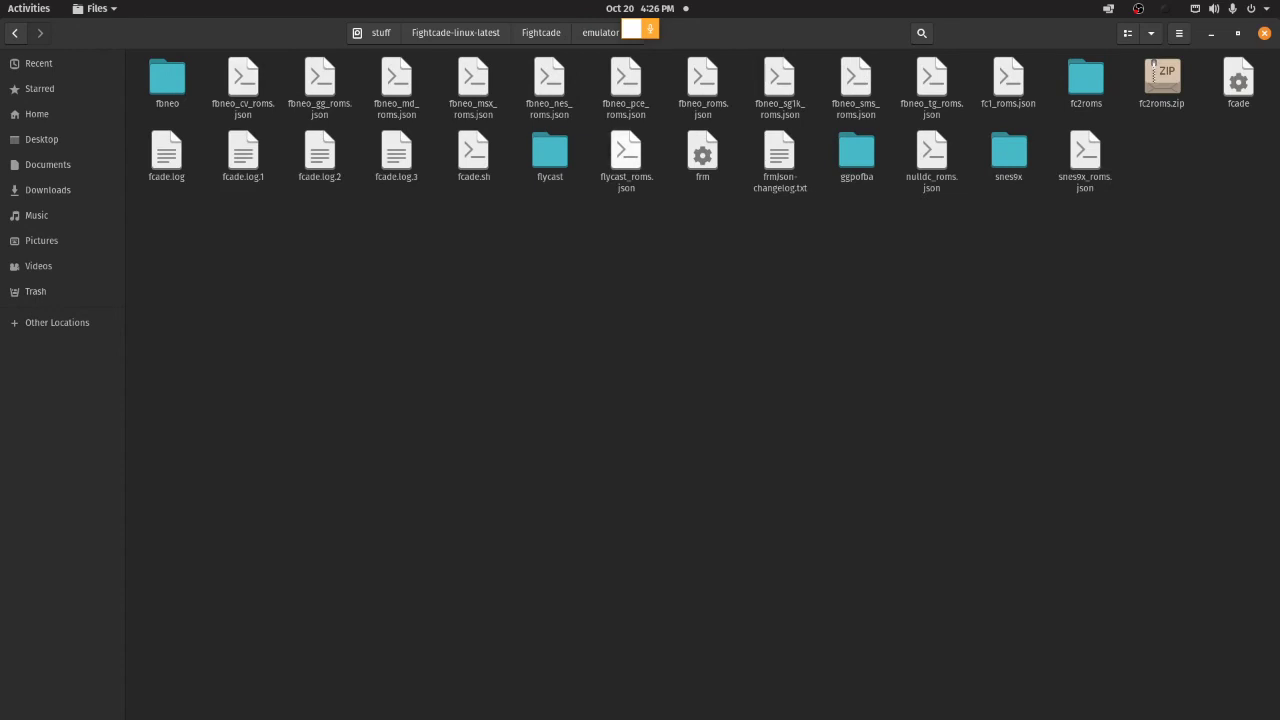
{"action": "double_click", "coordinate": [550, 152]}
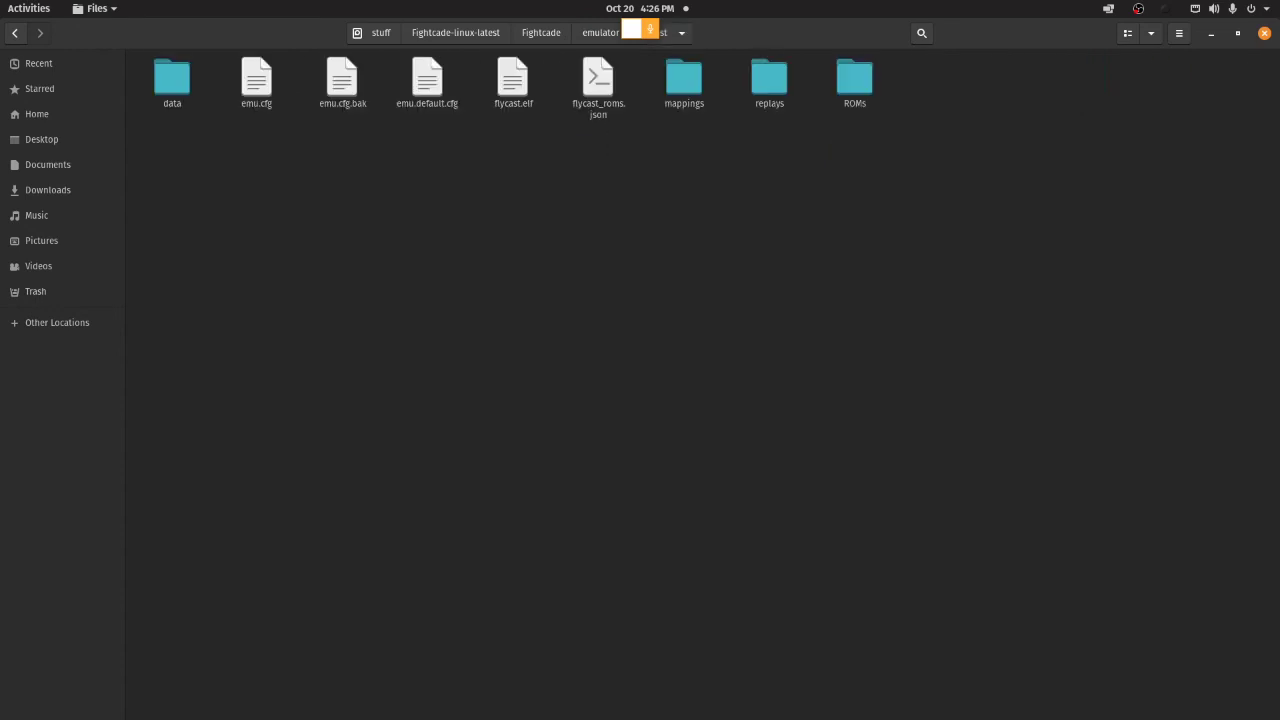
{"action": "left_click", "coordinate": [256, 79]}
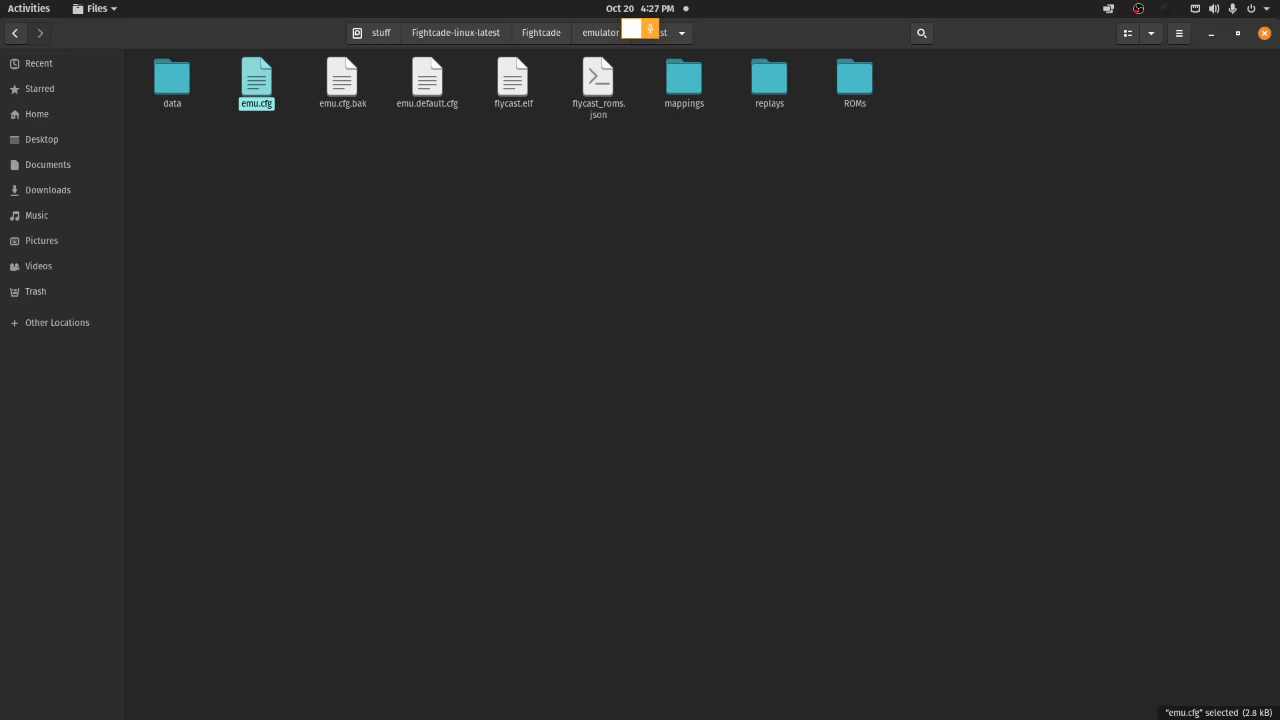
Step: Switch from Files back to the Fightcade window
{"action": "left_click", "coordinate": [28, 8]}
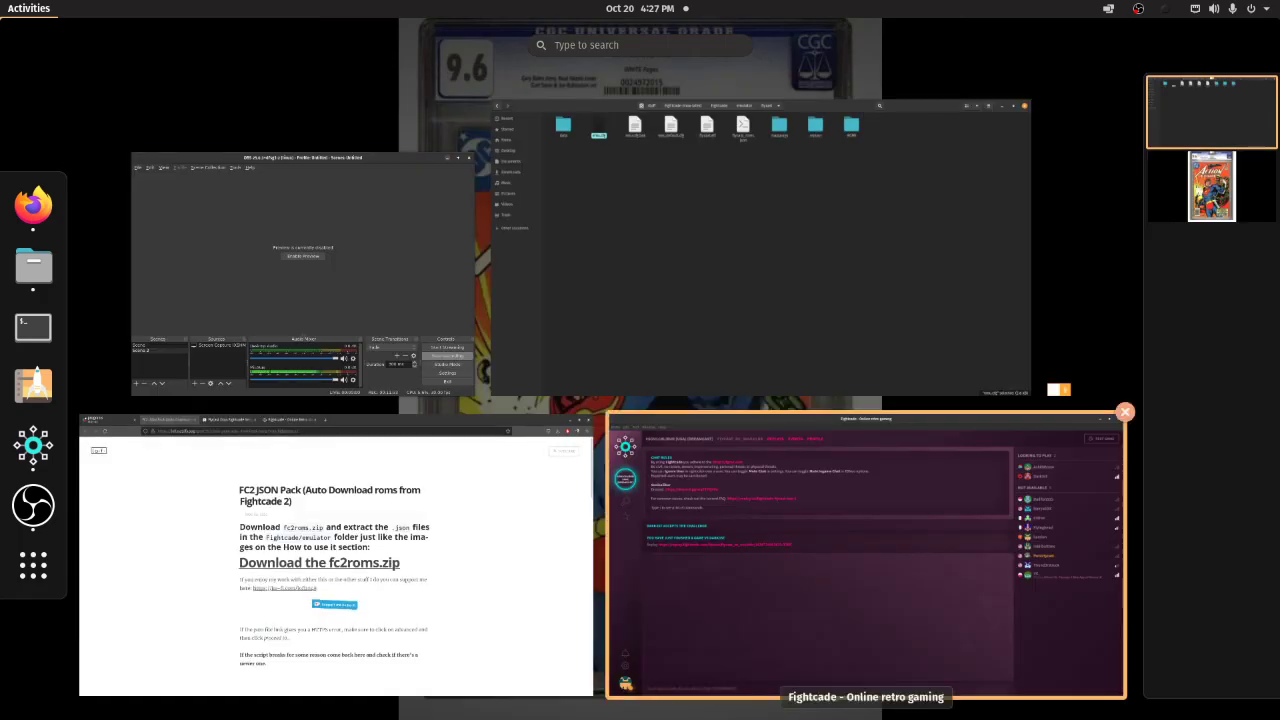